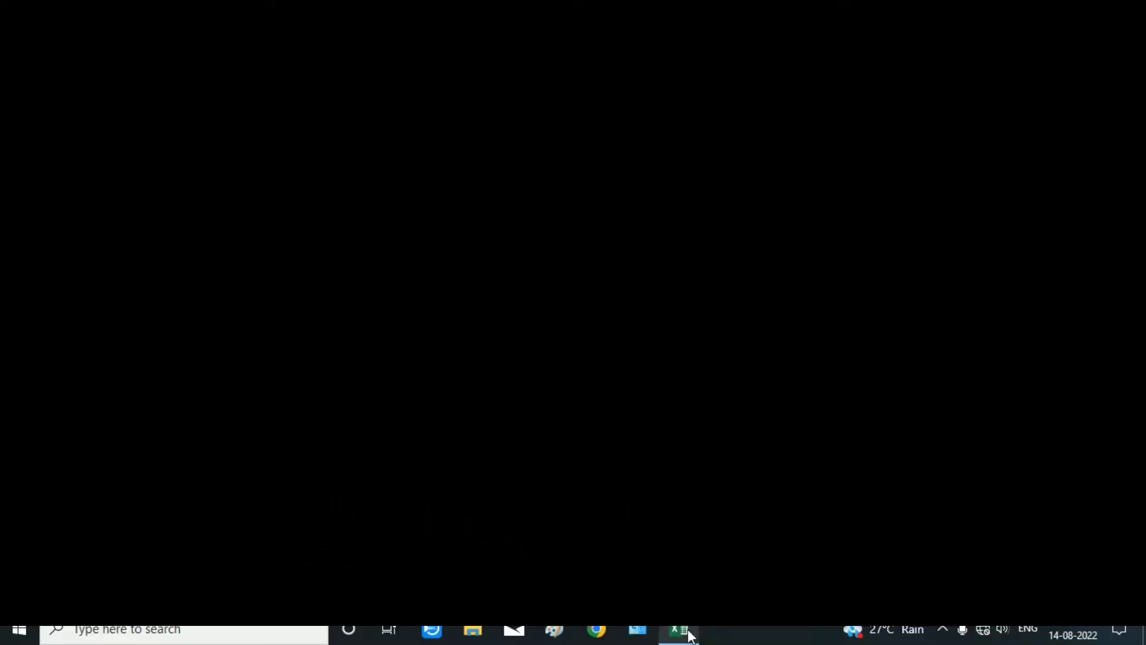
# Switch to the Excel workbook and examine the employee table's columns and its empty AADHAAR NO. cells.
pyautogui.click(680, 629)
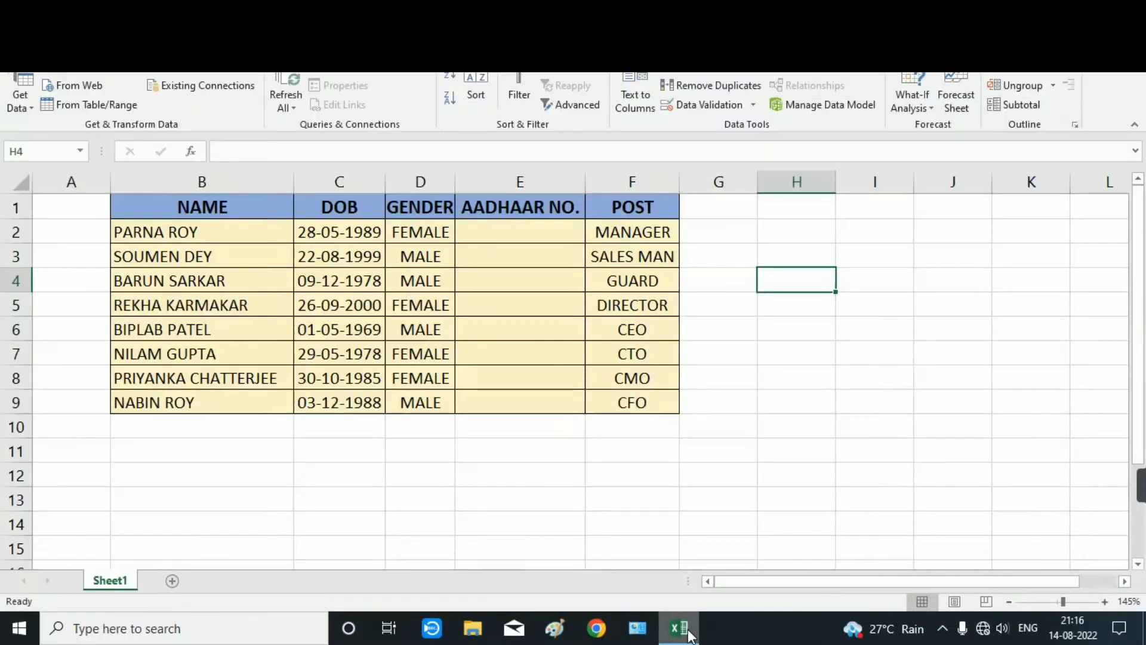
pyautogui.click(234, 253)
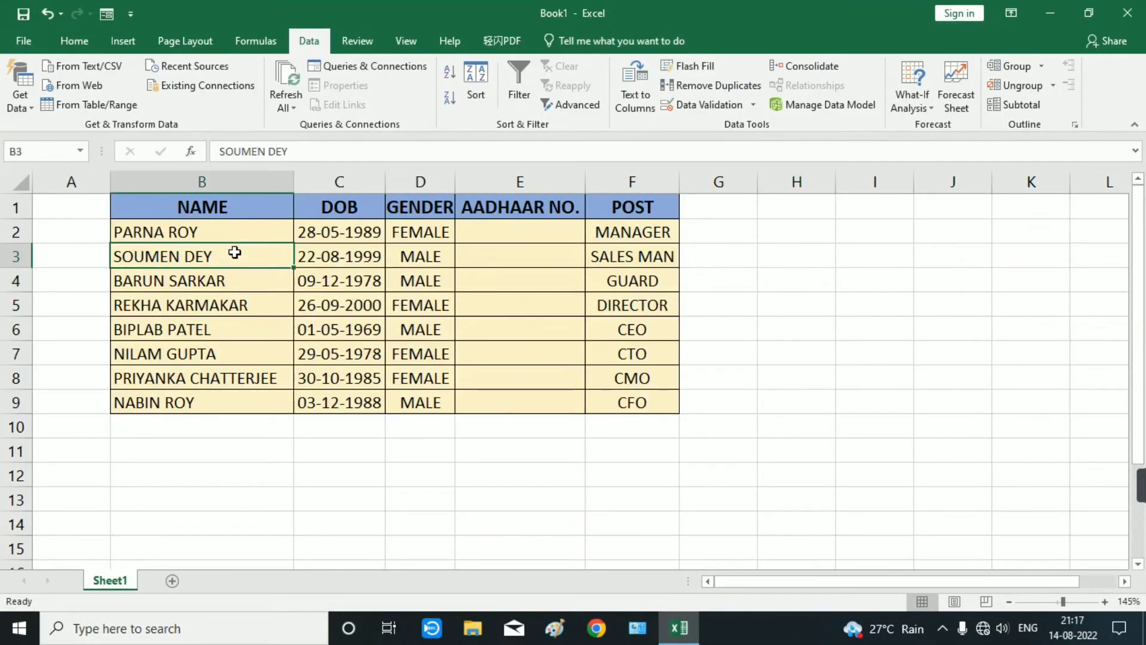
pyautogui.click(233, 215)
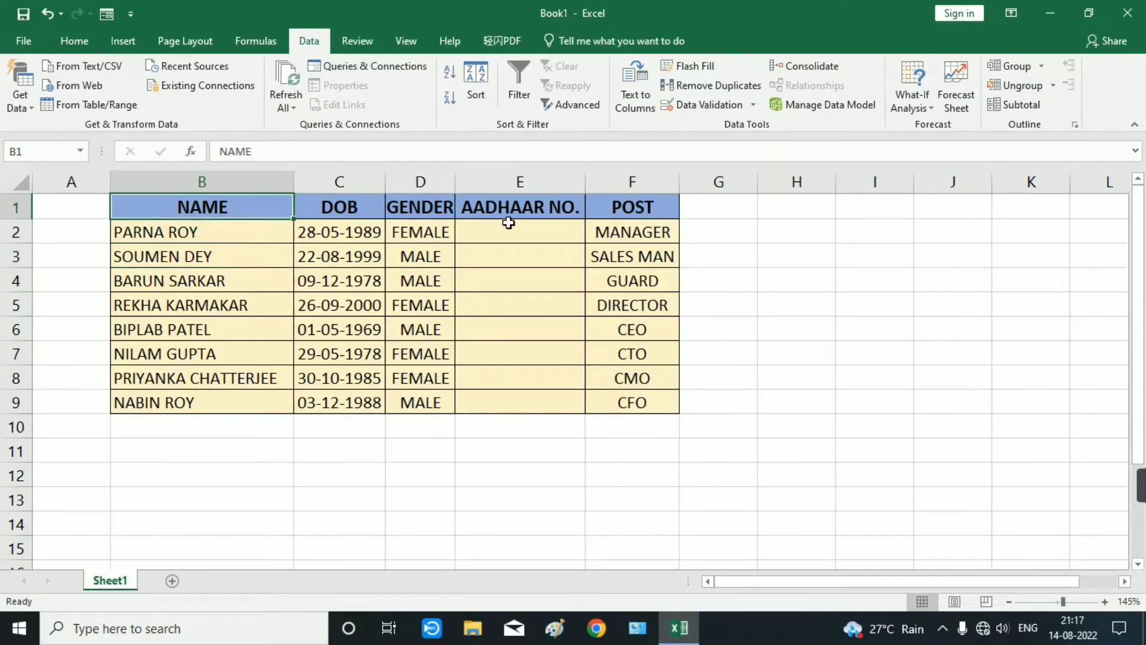
pyautogui.click(305, 286)
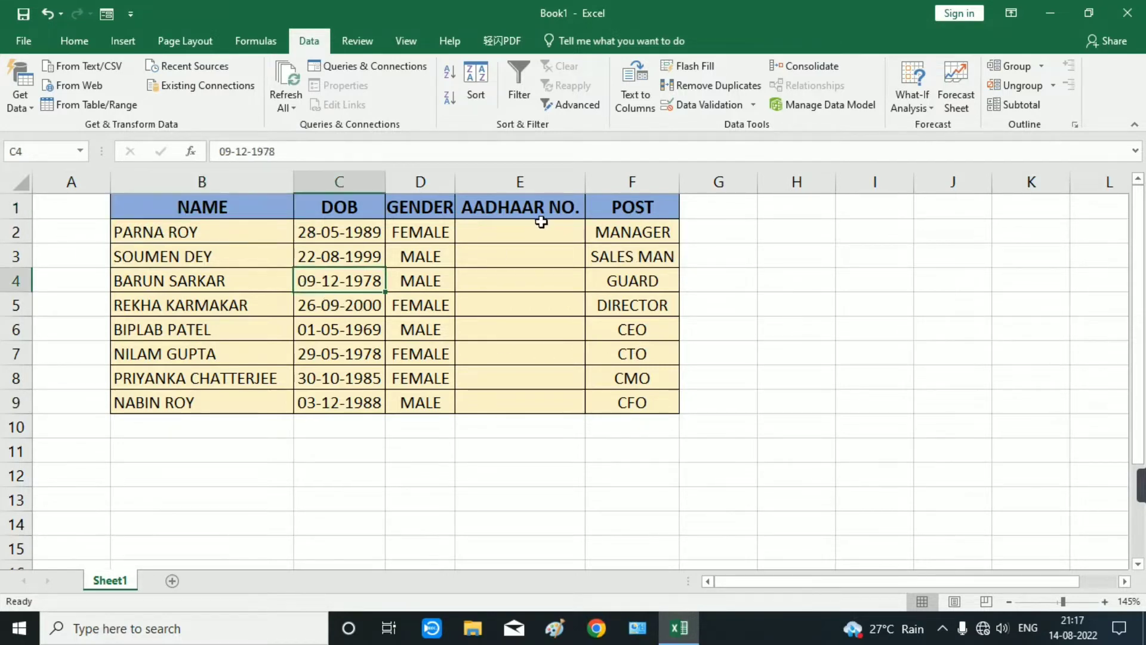
pyautogui.click(513, 233)
pyautogui.press('Return')
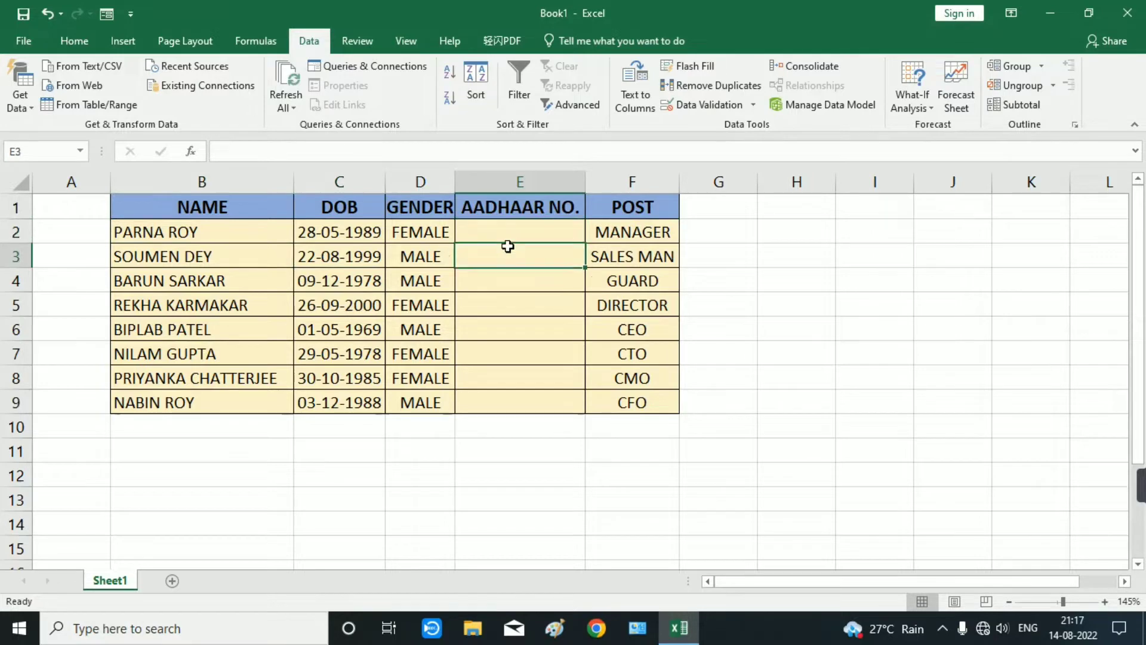
pyautogui.click(504, 232)
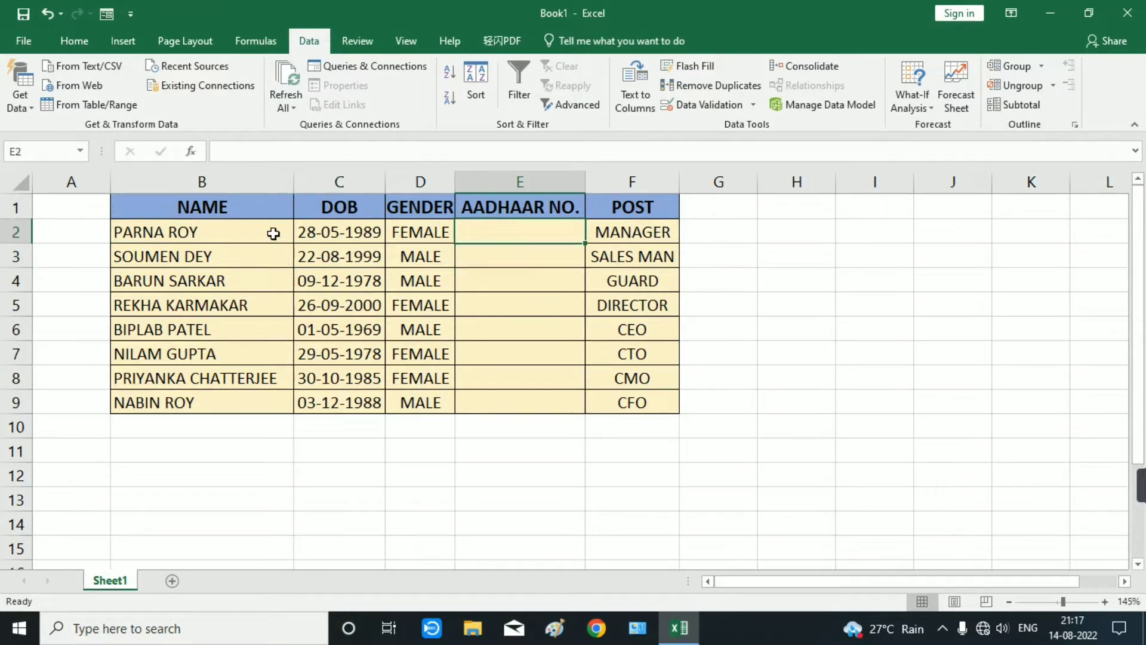
pyautogui.click(334, 208)
# Enter the same sample Aadhaar number in cells E2 and E3 to demonstrate a duplicate entry.
pyautogui.click(536, 230)
pyautogui.write('12345')
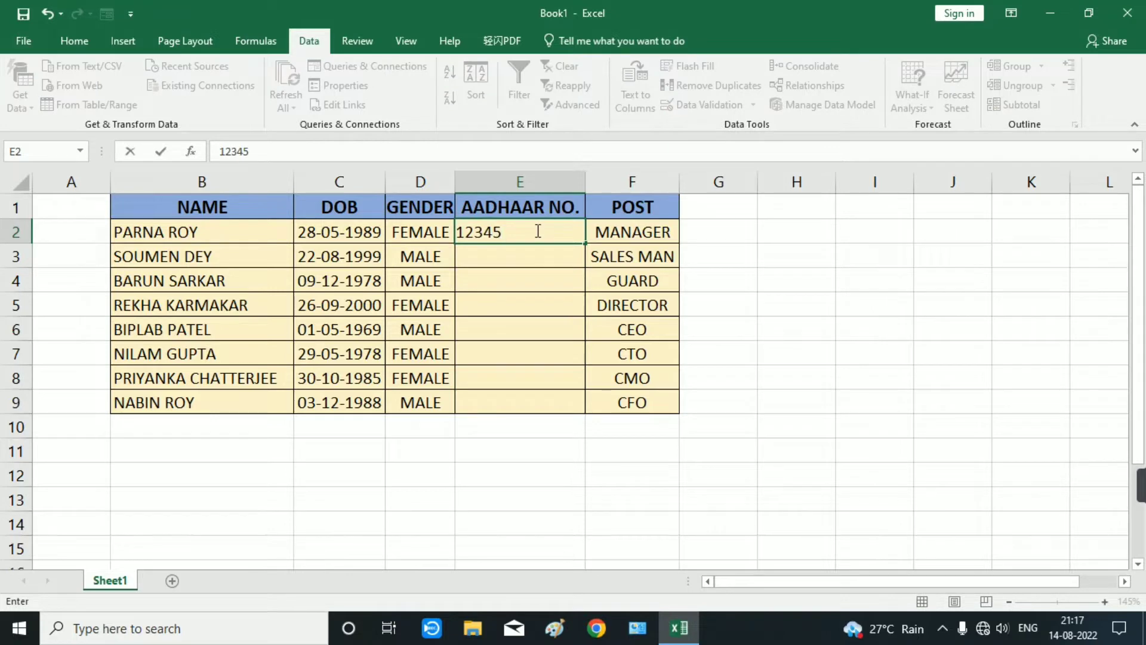
pyautogui.press('Return')
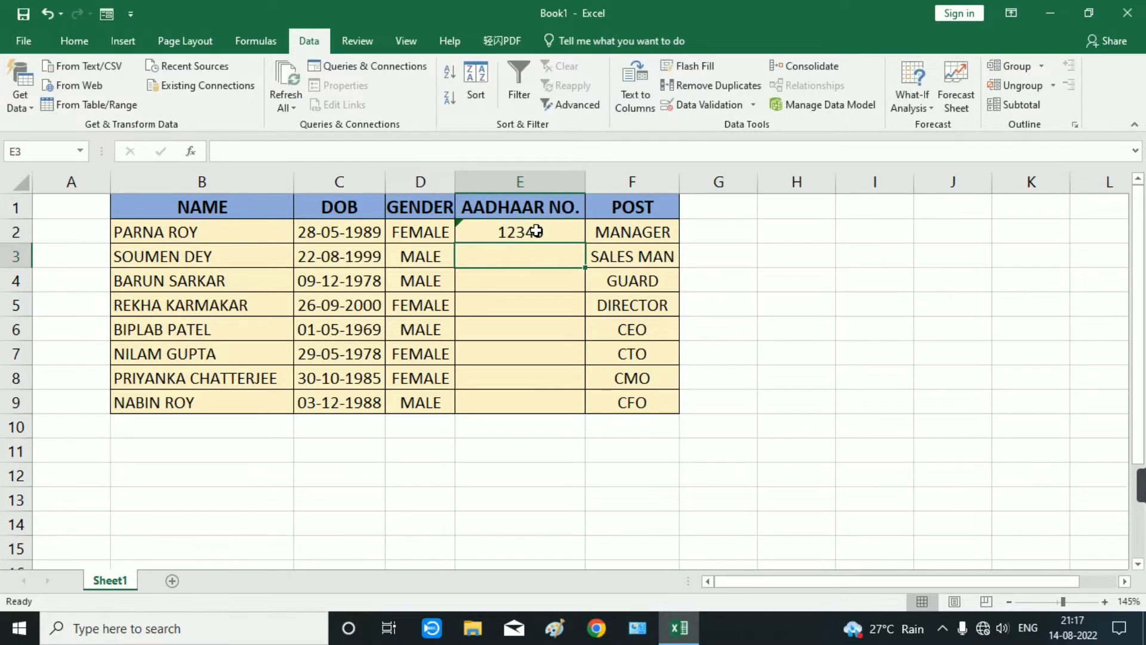
pyautogui.write('12345')
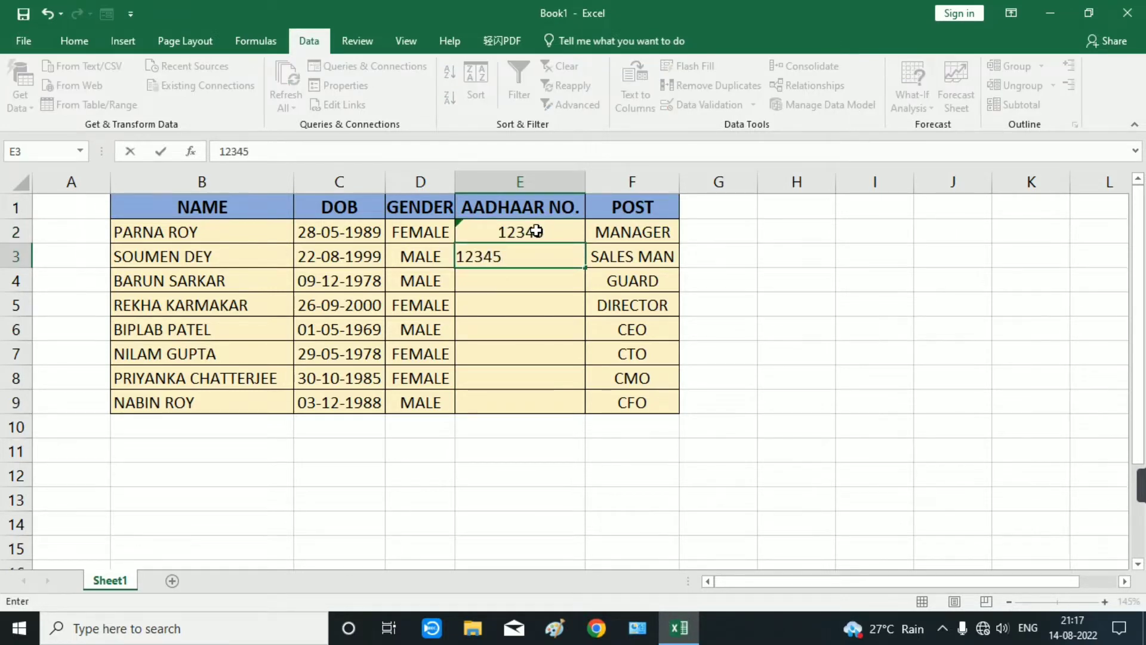
pyautogui.press('Return')
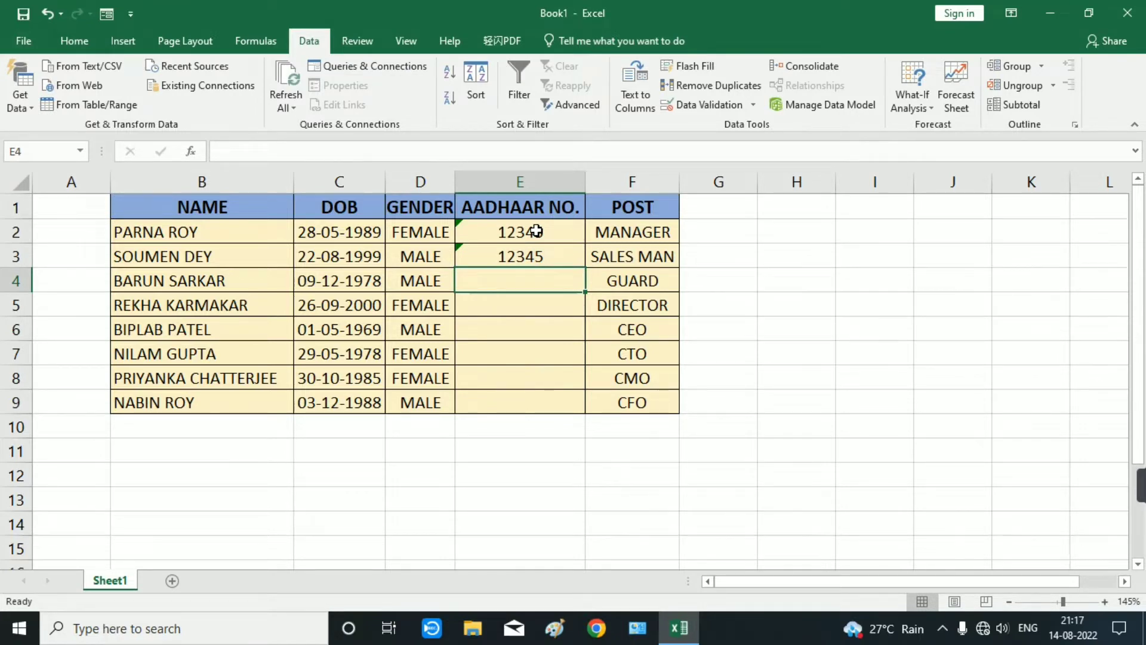
# Clear the sample Aadhaar numbers from cells E3 and E2.
pyautogui.click(558, 233)
pyautogui.click(555, 253)
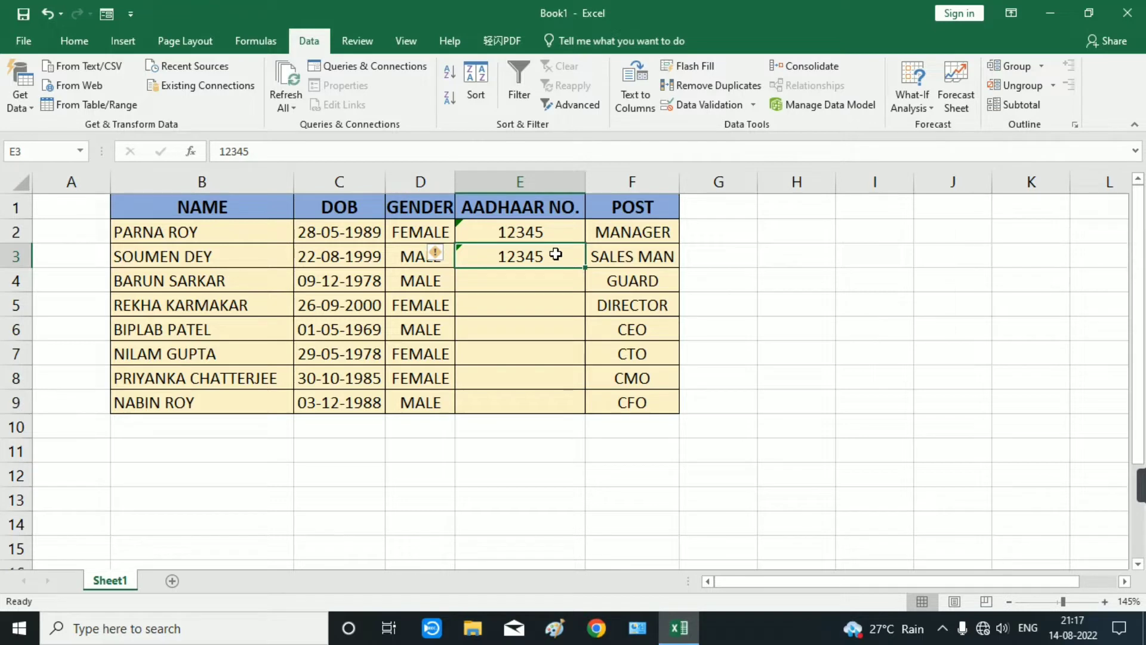
pyautogui.press('Delete')
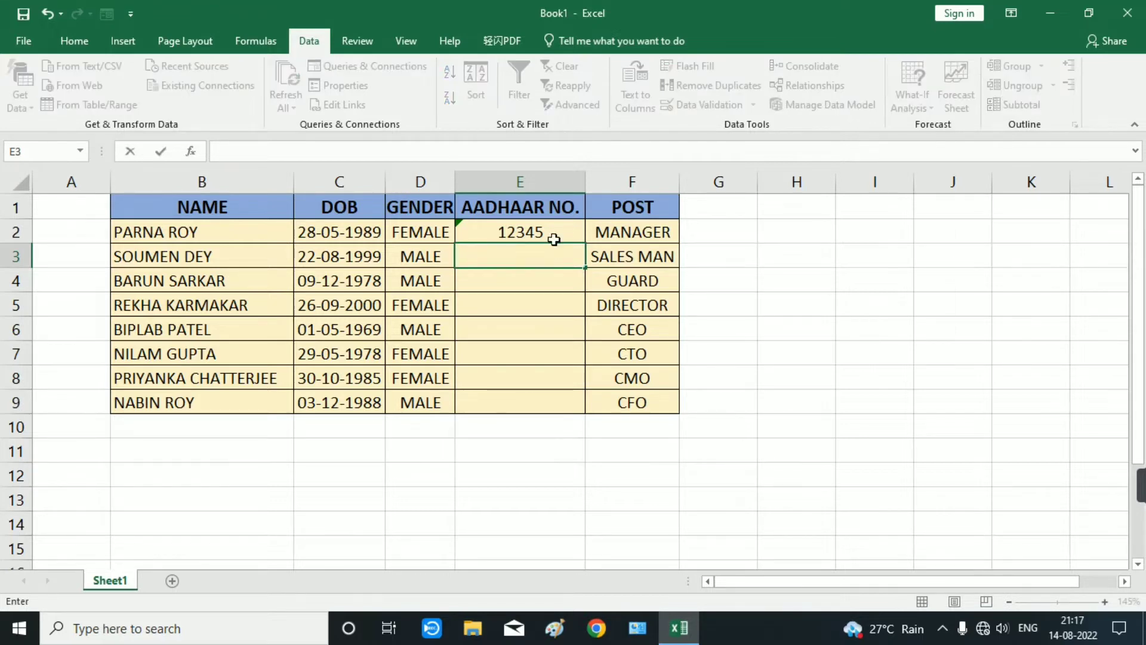
pyautogui.click(553, 231)
pyautogui.press('Delete')
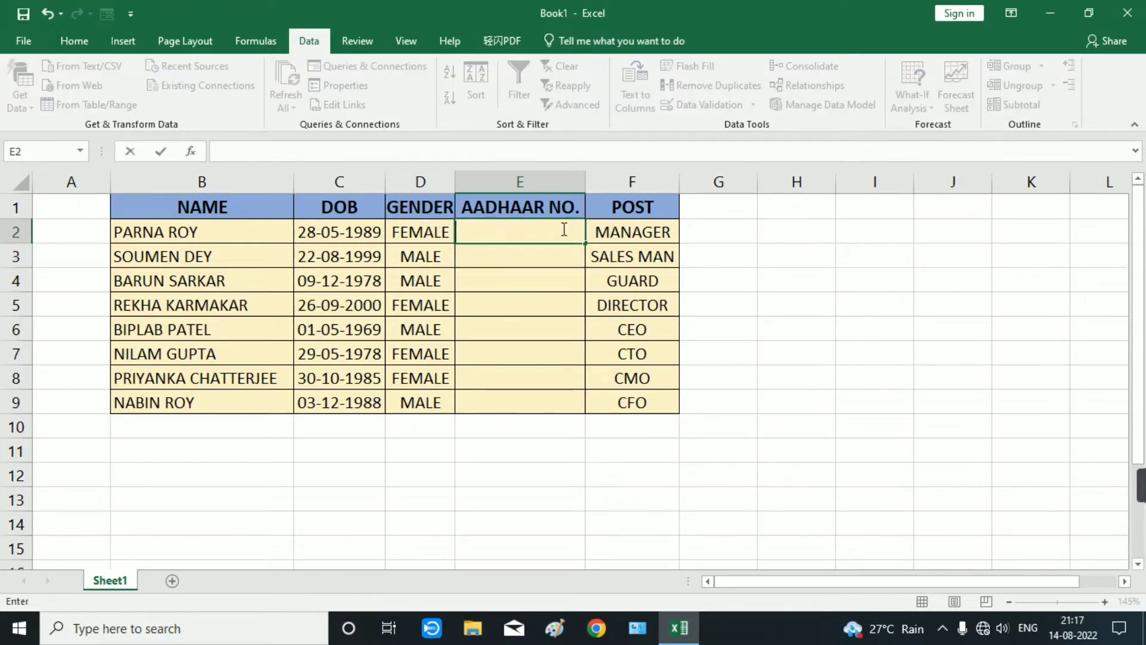
pyautogui.click(824, 362)
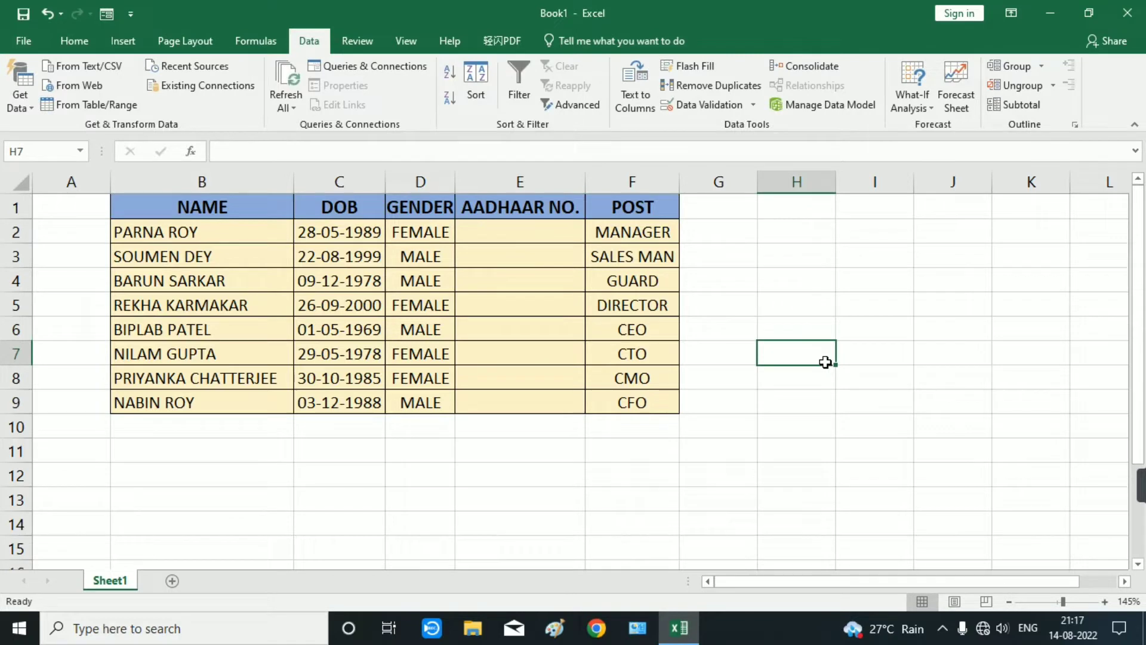
pyautogui.write('CO')
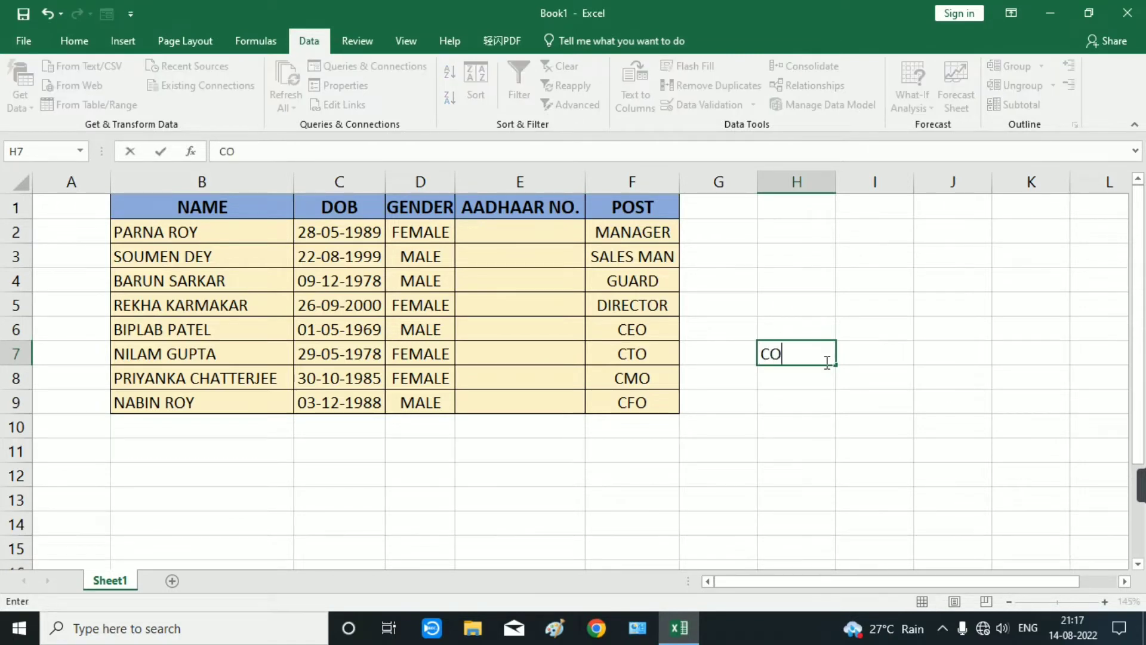
pyautogui.press('BackSpace')
pyautogui.press('BackSpace')
pyautogui.click(541, 241)
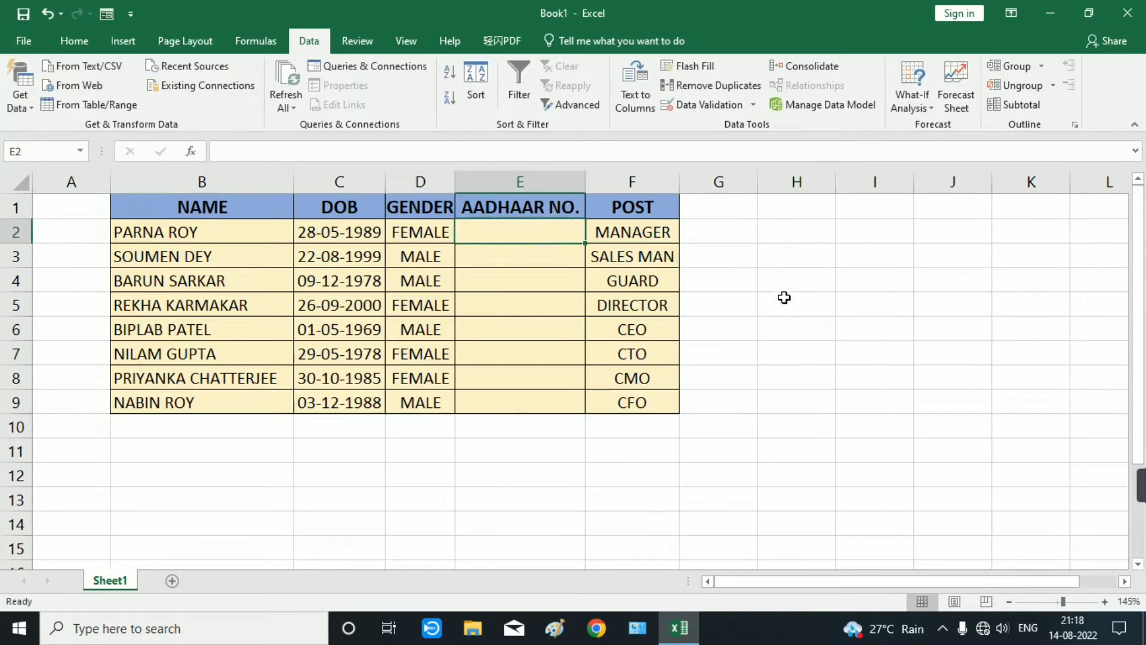
# Enter the formula =COUNTIF(E:E,E1) in cell H6 to count occurrences of the column E heading.
pyautogui.click(779, 335)
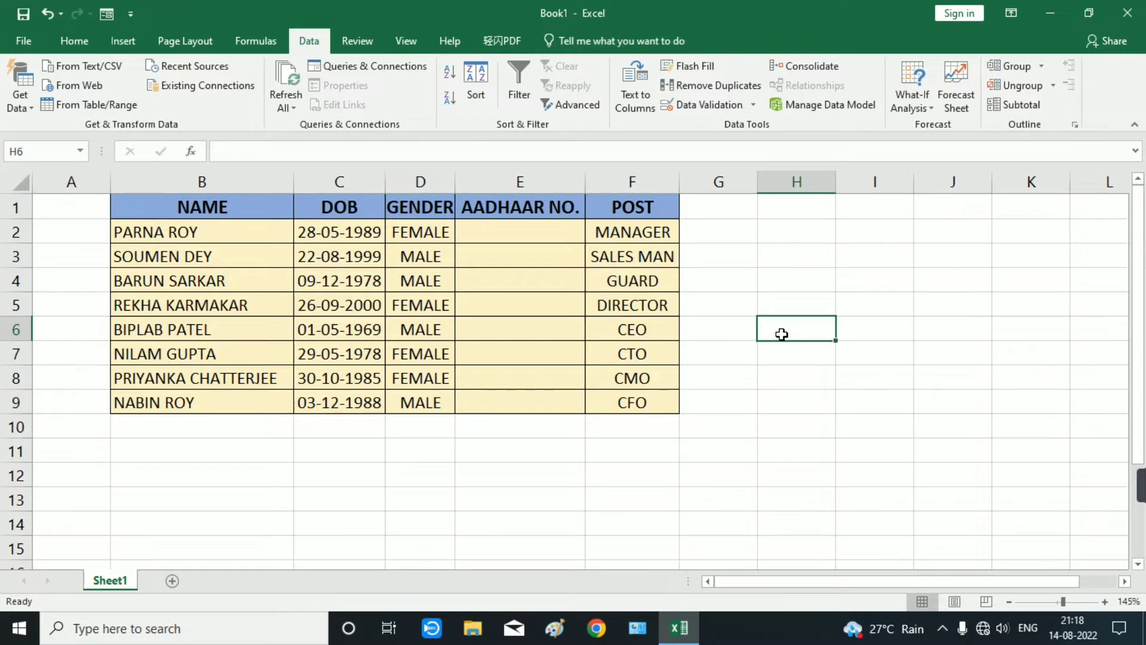
pyautogui.write('=')
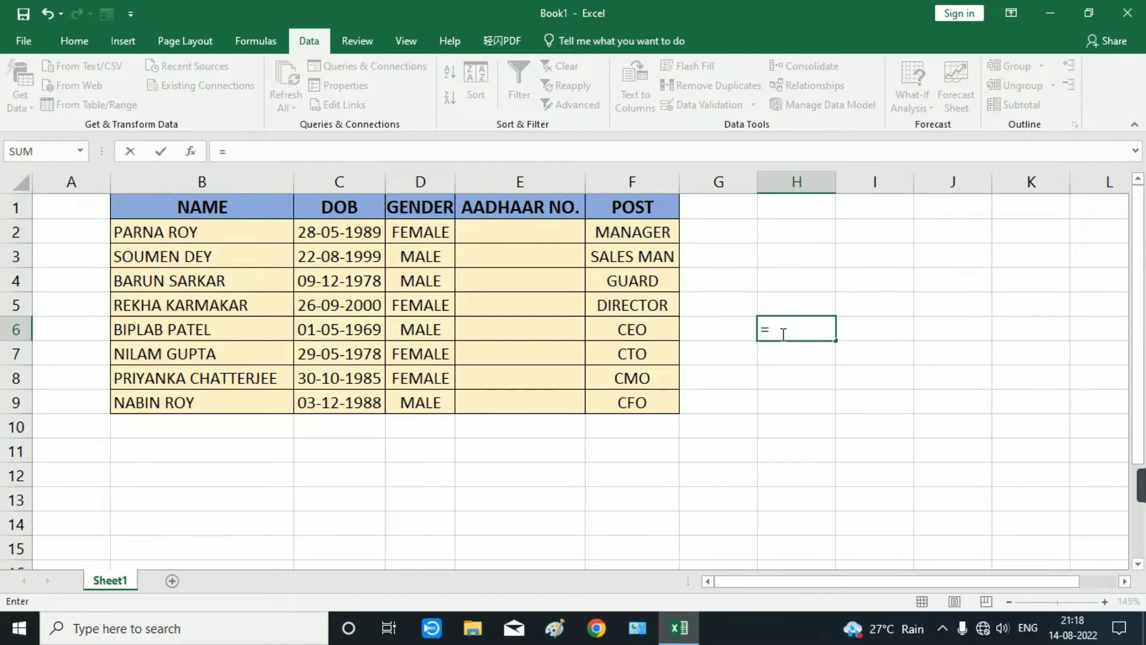
pyautogui.write('COUNTIF')
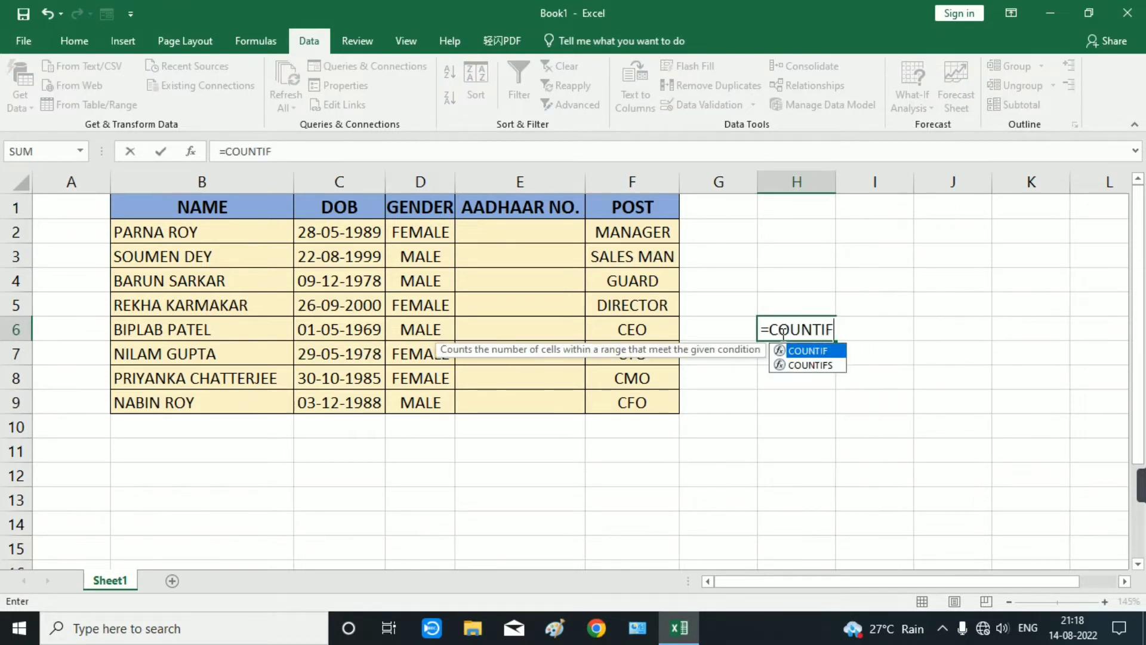
pyautogui.write('(')
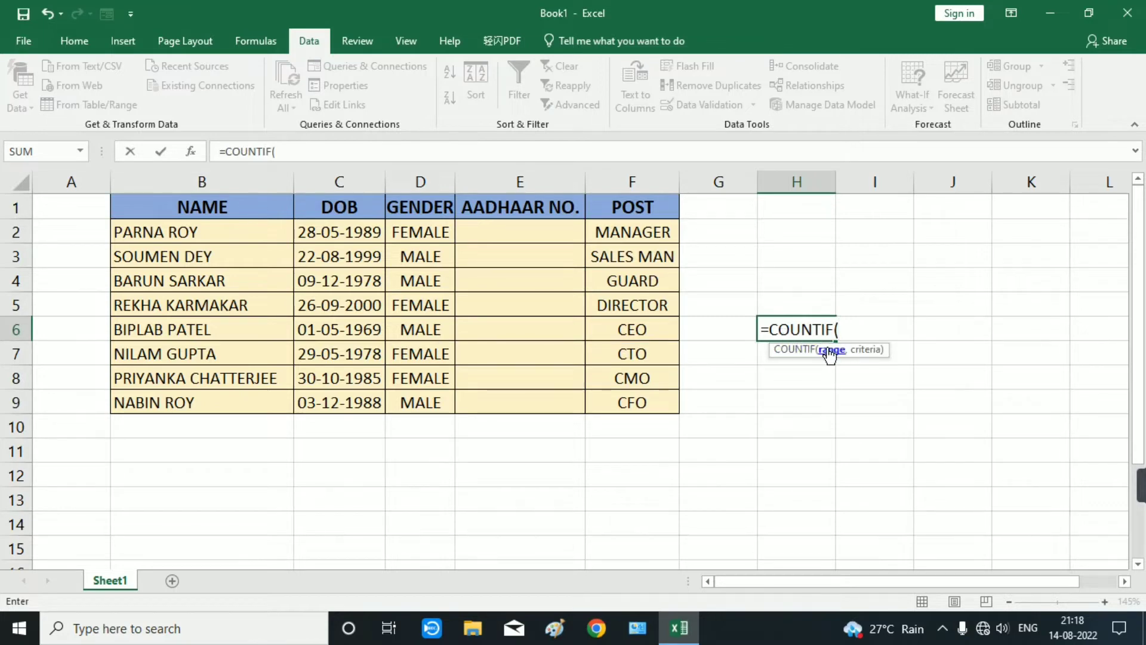
pyautogui.click(540, 184)
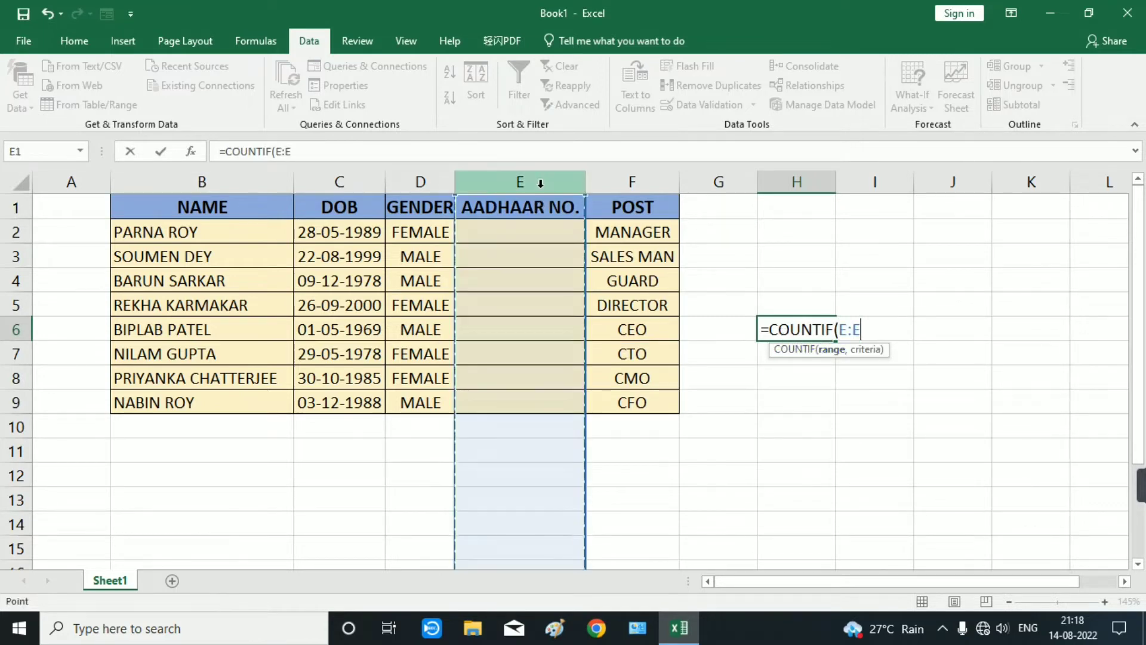
pyautogui.write(',')
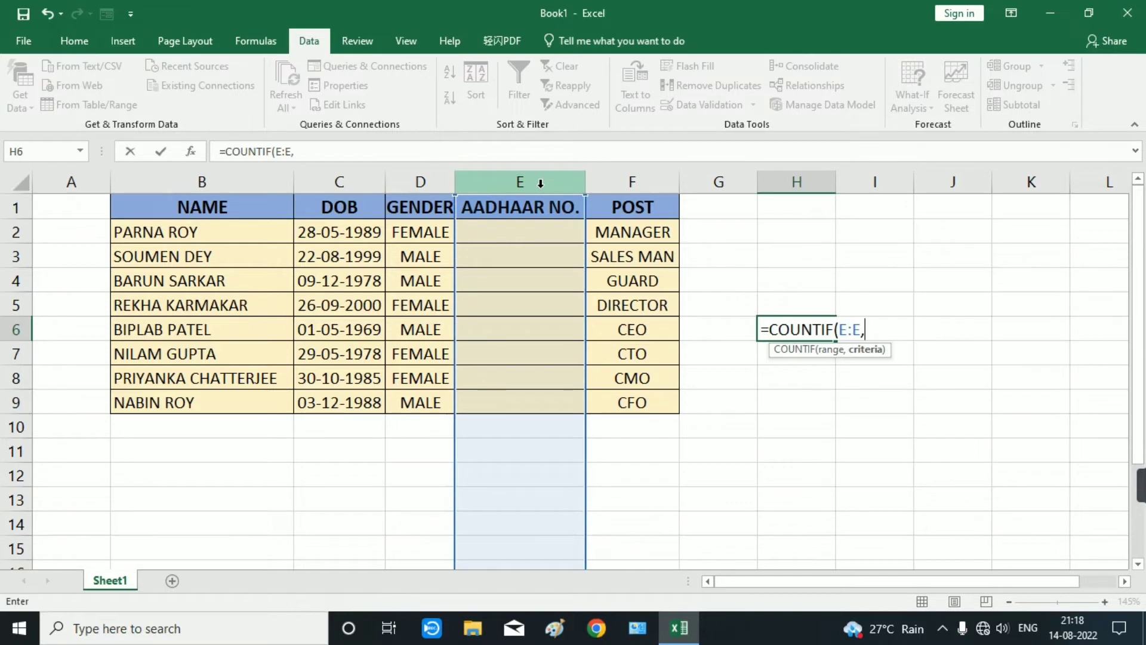
pyautogui.click(518, 208)
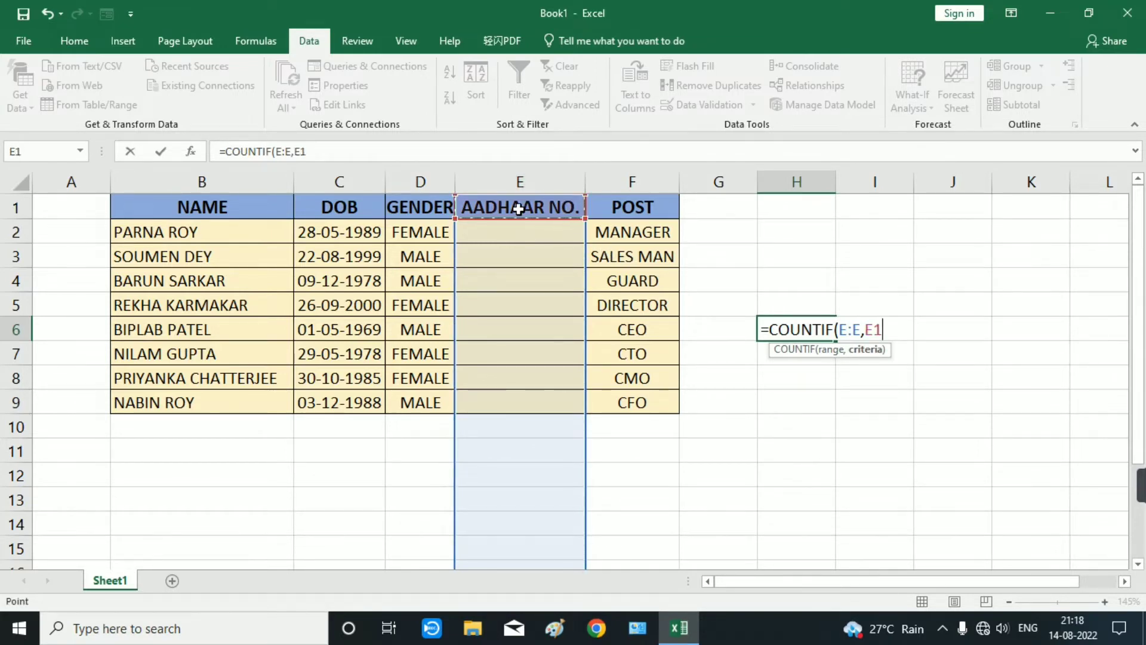
pyautogui.write(')')
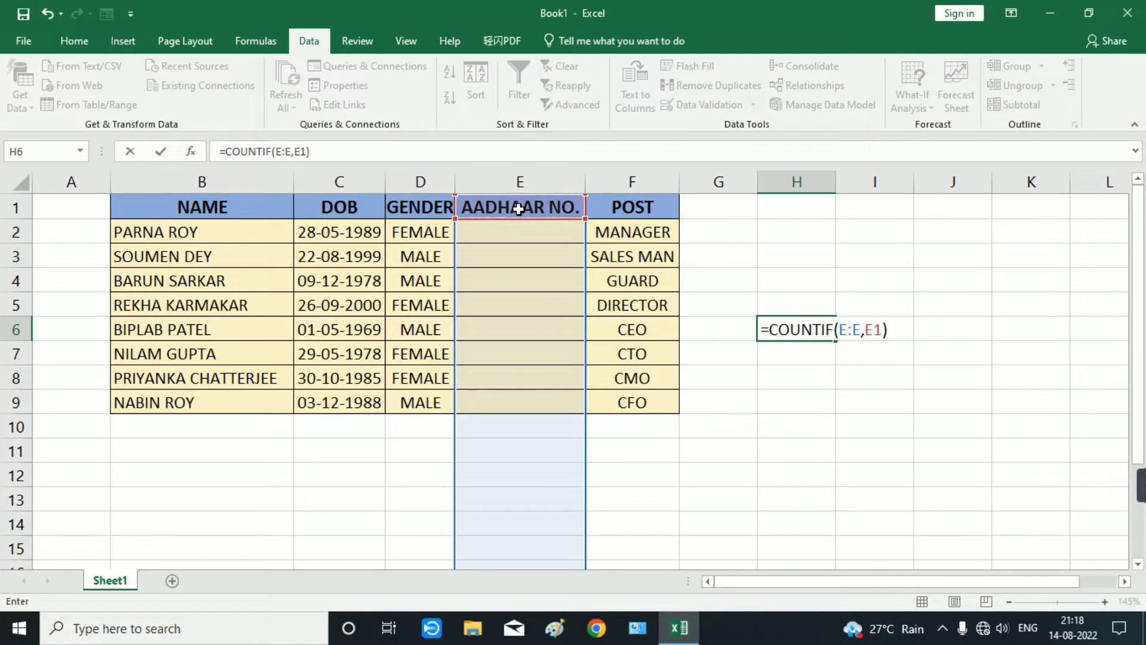
pyautogui.press('Return')
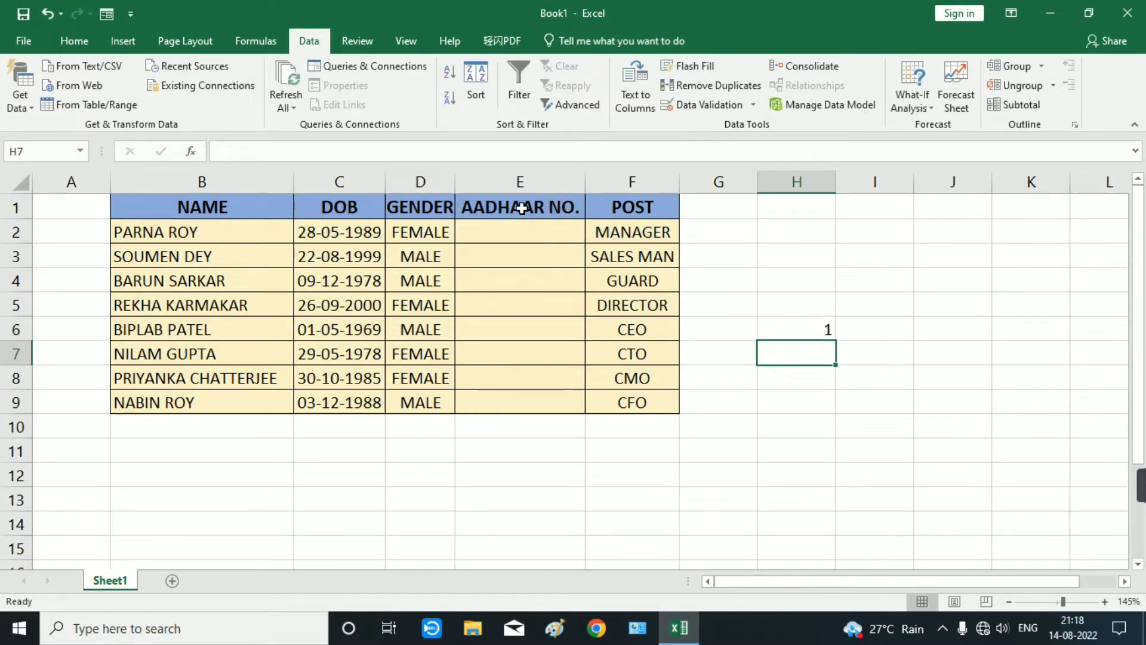
# Repeat the AADHAAR NO. heading text in cell E10 to test the COUNTIF count.
pyautogui.click(519, 209)
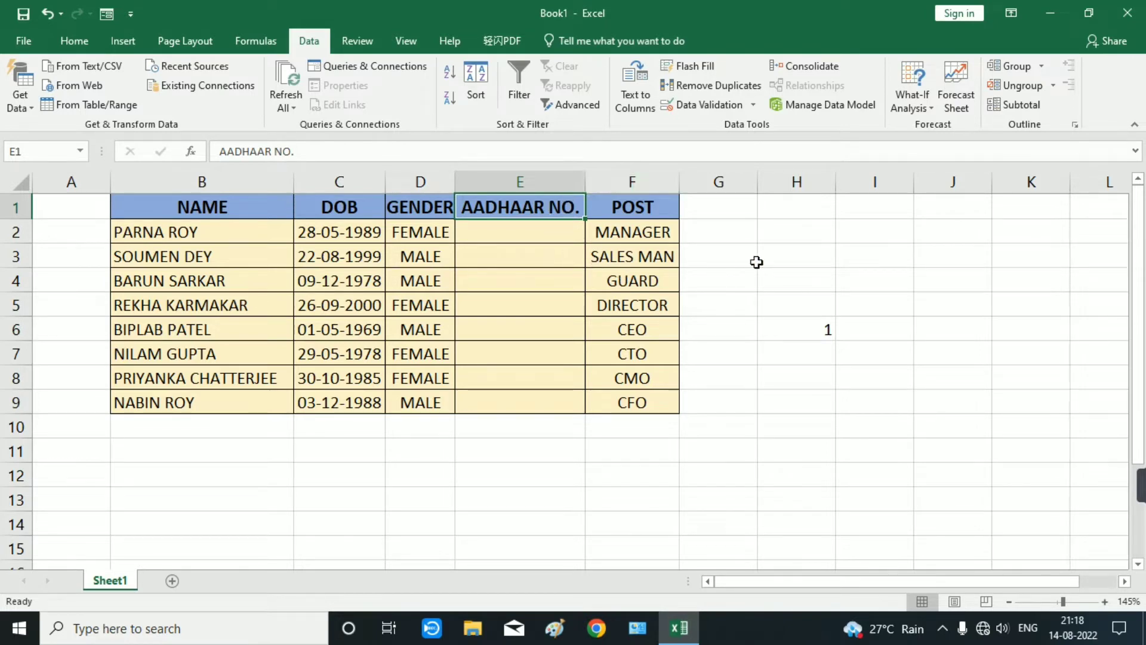
pyautogui.click(520, 430)
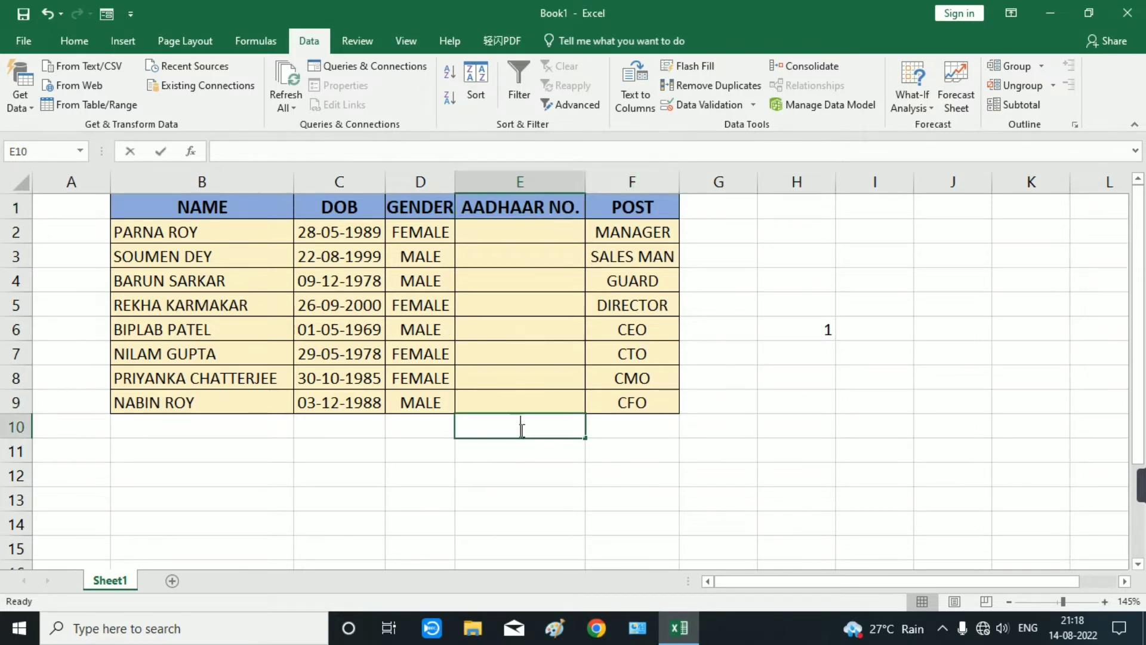
pyautogui.write('AADHAAR NO.')
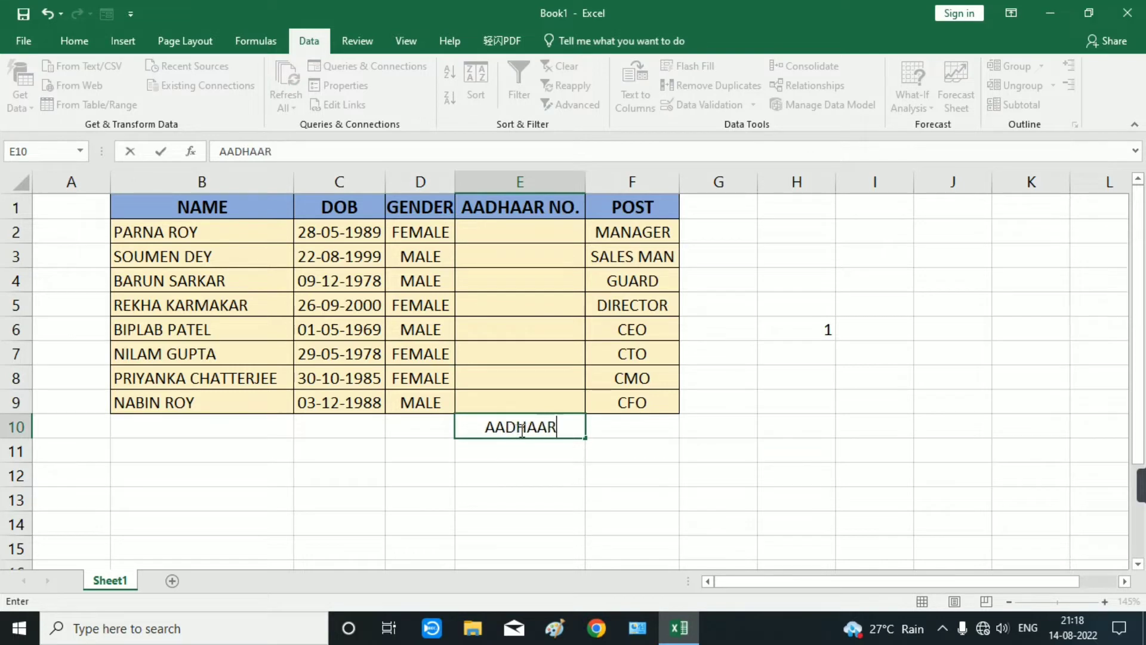
pyautogui.click(576, 428)
pyautogui.press('Return')
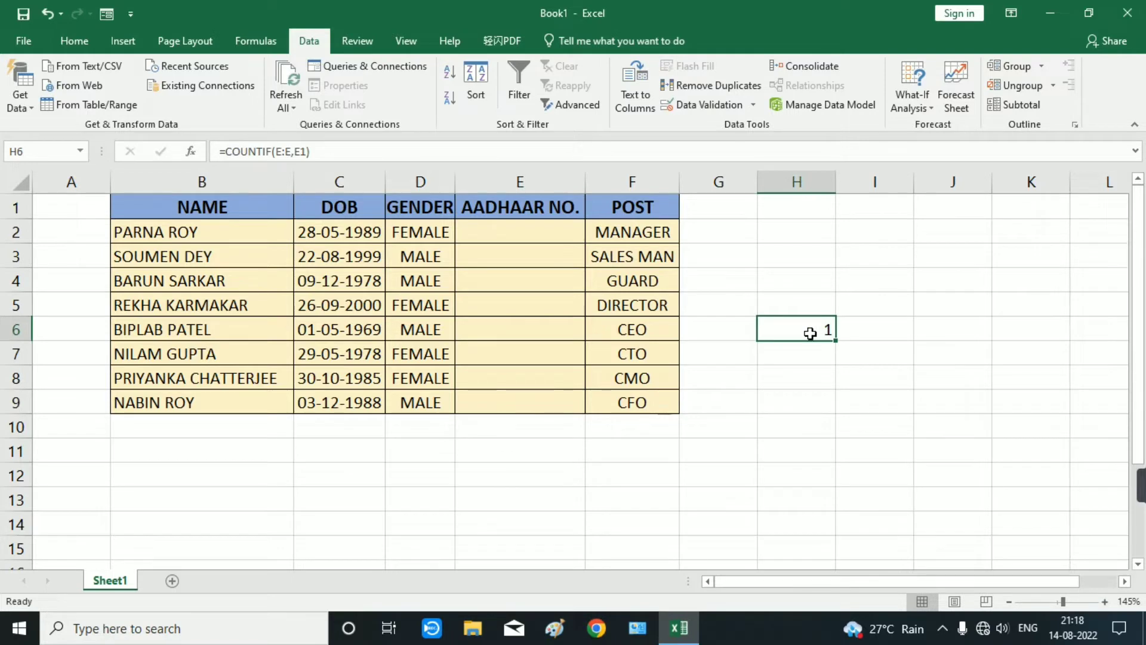
# Copy the full COUNTIF formula text from cell H6.
pyautogui.doubleClick(810, 333)
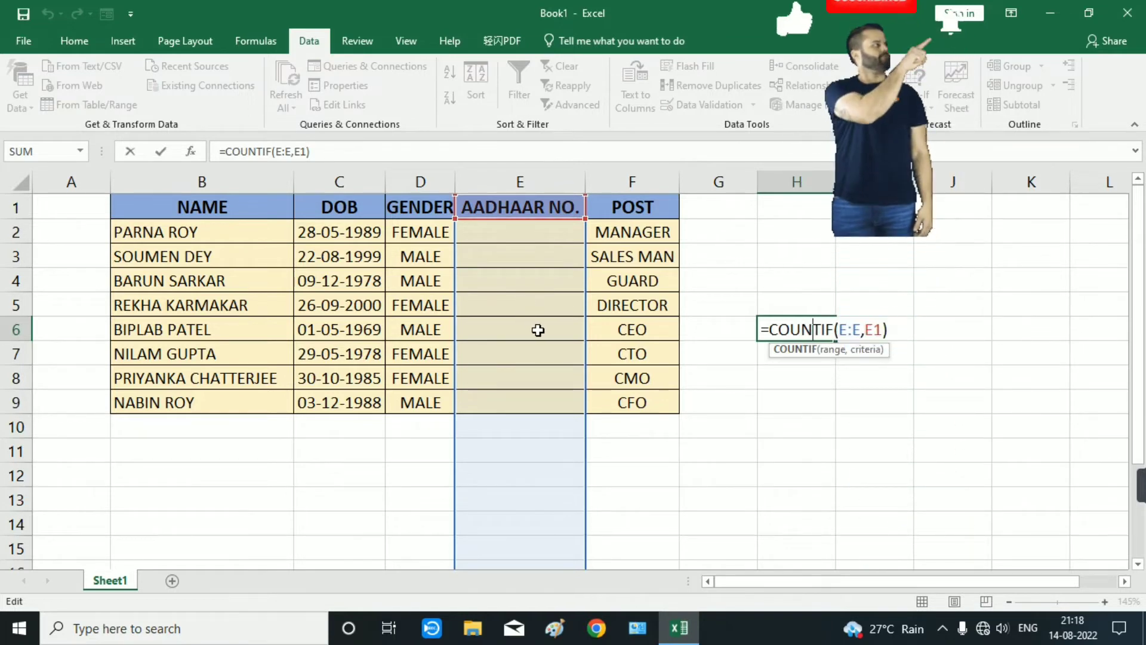
pyautogui.moveTo(901, 331); pyautogui.dragTo(755, 332)
pyautogui.hotkey('ctrl', 'c')
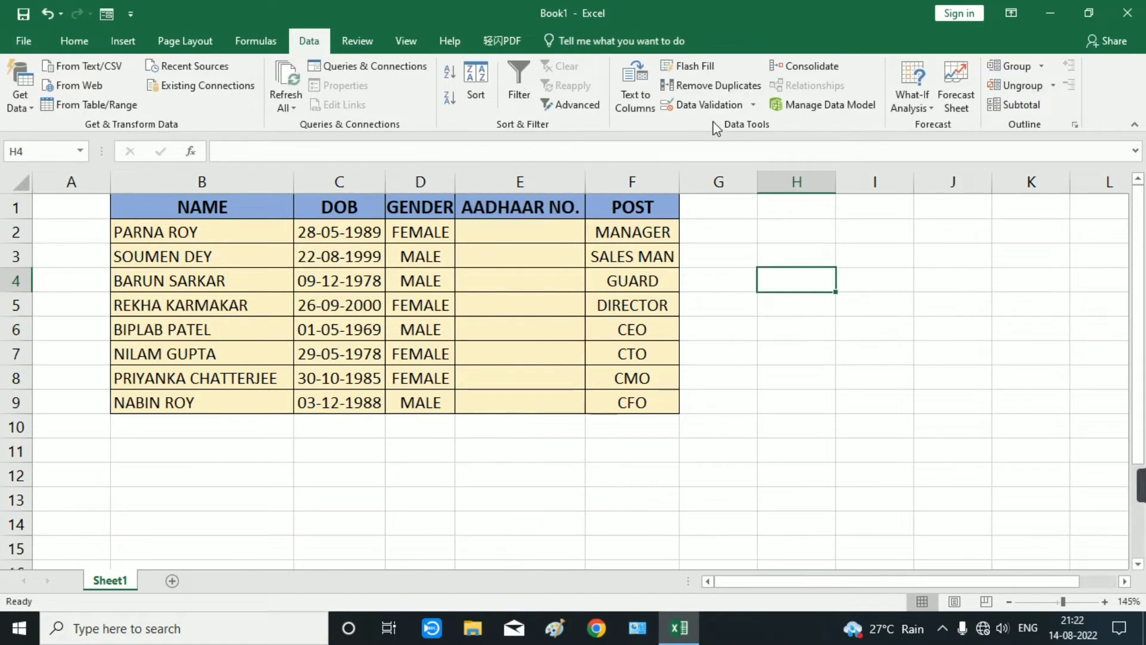
# Apply a Custom data validation rule to column E with the formula =COUNTIF(E:E,E1)=1.
pyautogui.click(545, 186)
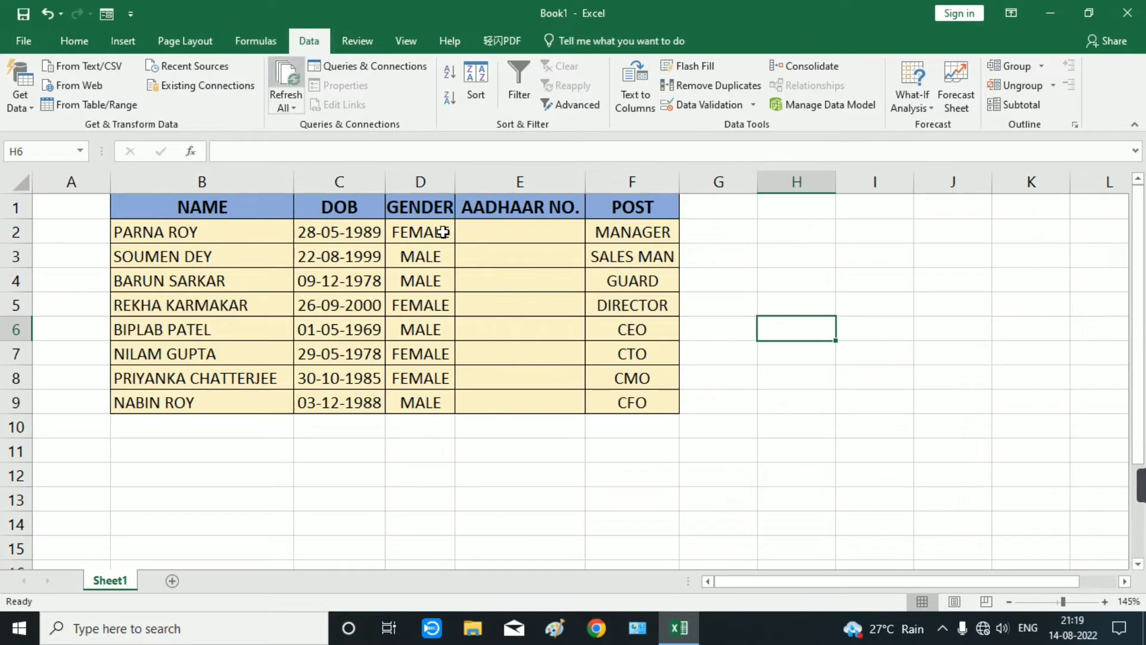
pyautogui.click(699, 105)
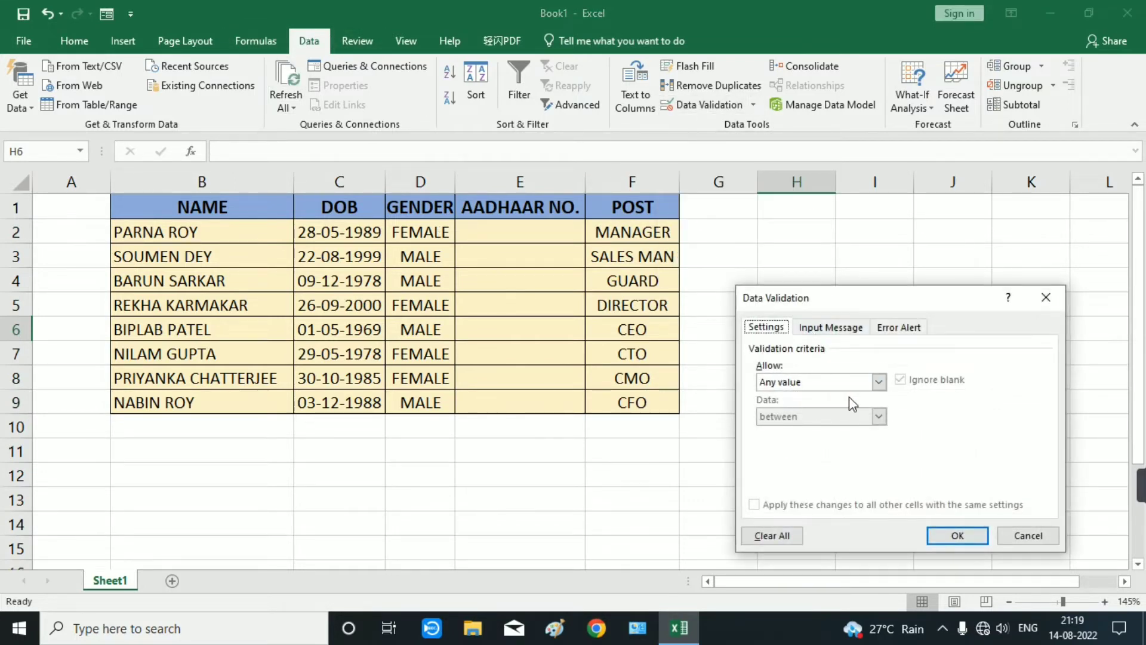
pyautogui.click(878, 382)
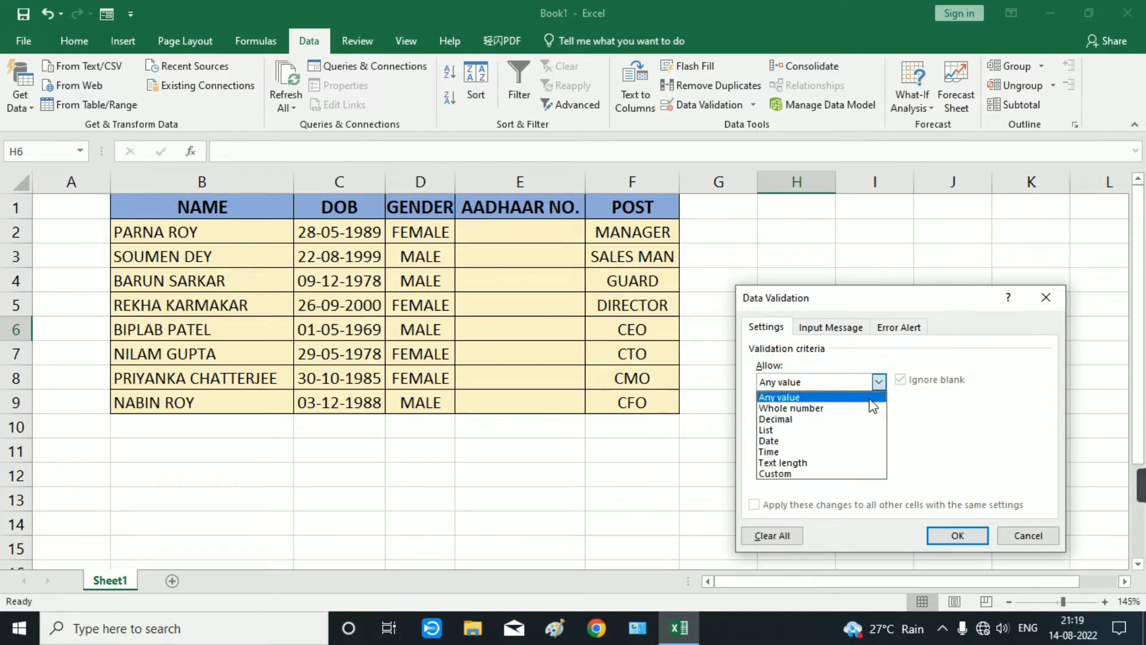
pyautogui.click(774, 473)
pyautogui.click(783, 451)
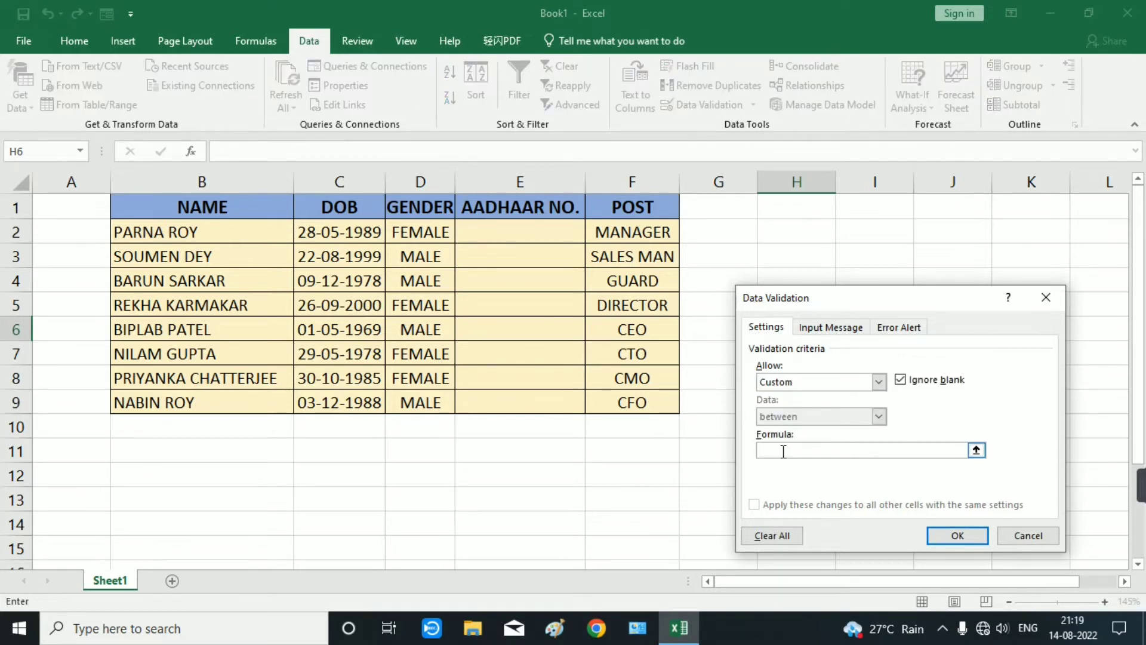
pyautogui.hotkey('ctrl', 'v')
pyautogui.write('=1')
pyautogui.moveTo(875, 292); pyautogui.dragTo(909, 275)
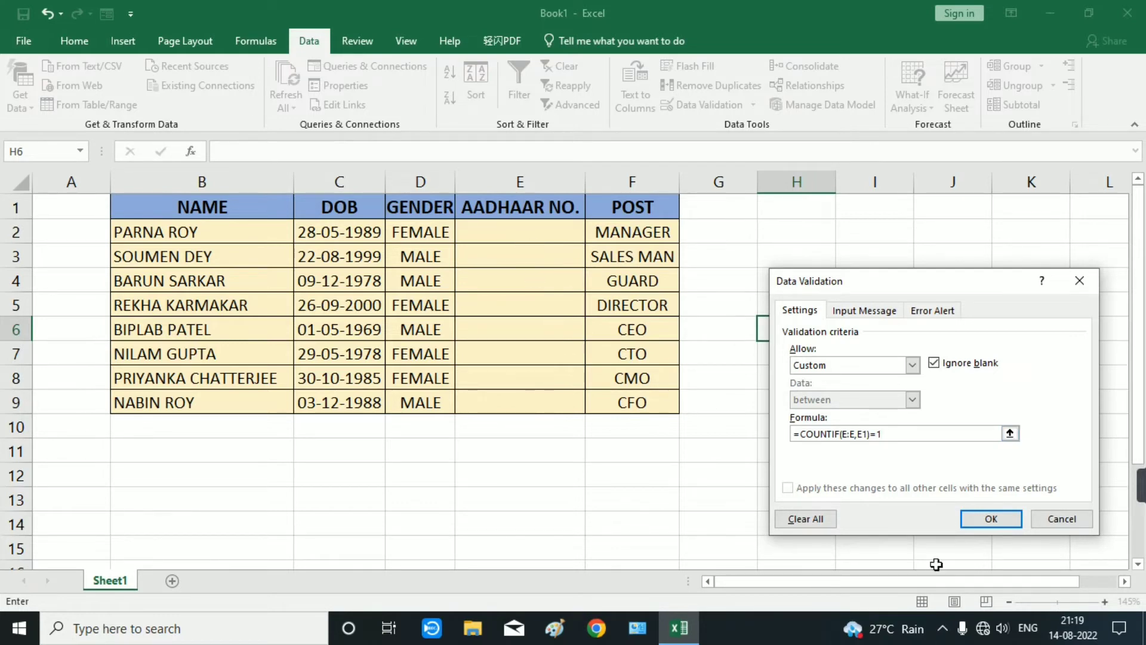
# Give the validation's error alert the title DUPLICATE AADHAAR NO. and the message PLEASE ENTER UNIQUE AADHAAR NO., and apply the rule.
pyautogui.click(933, 312)
pyautogui.click(948, 389)
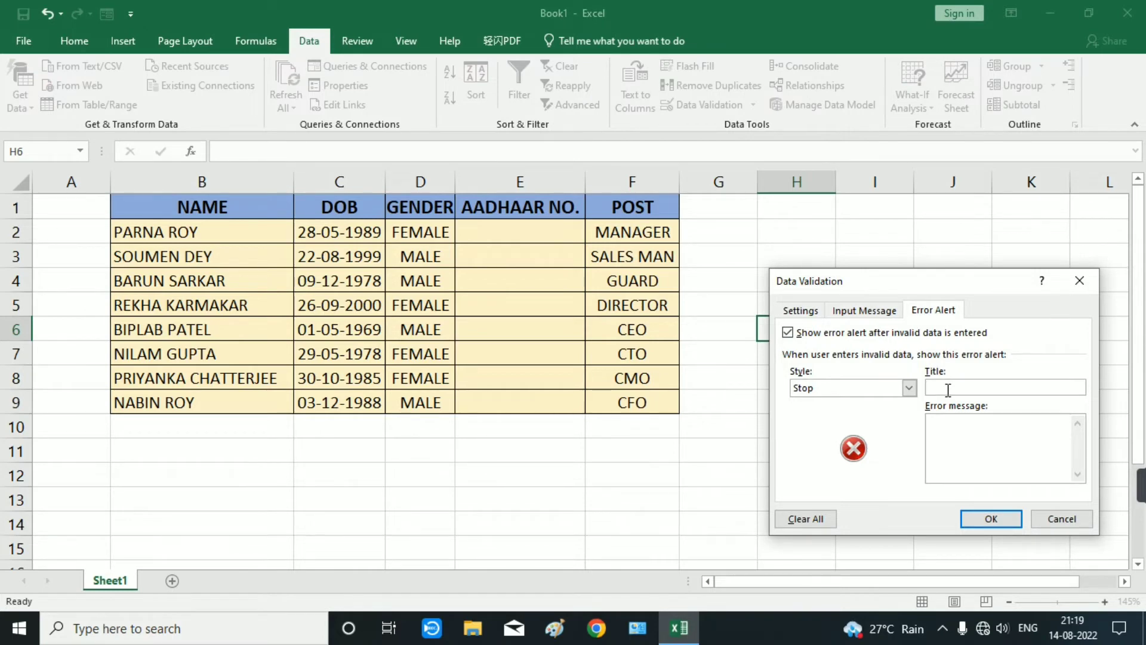
pyautogui.write('DUPLICATE AADHAAR NO.')
pyautogui.click(955, 433)
pyautogui.write('PLEASE ENTER')
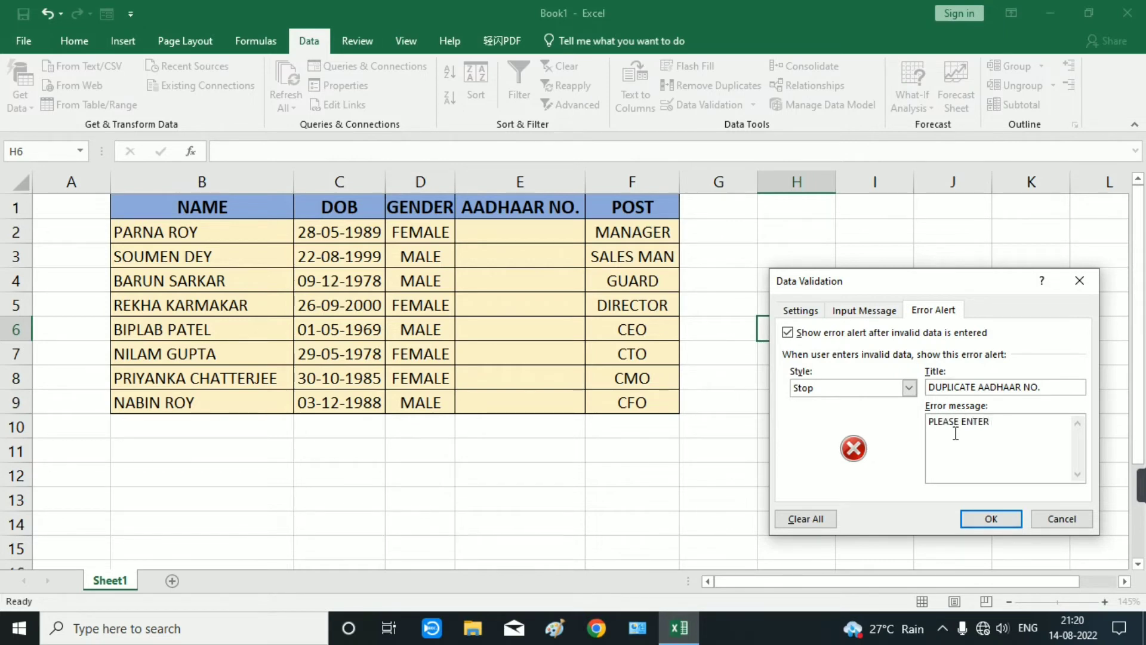
pyautogui.write(' UNIQUE AADHAAR NO.')
pyautogui.click(990, 518)
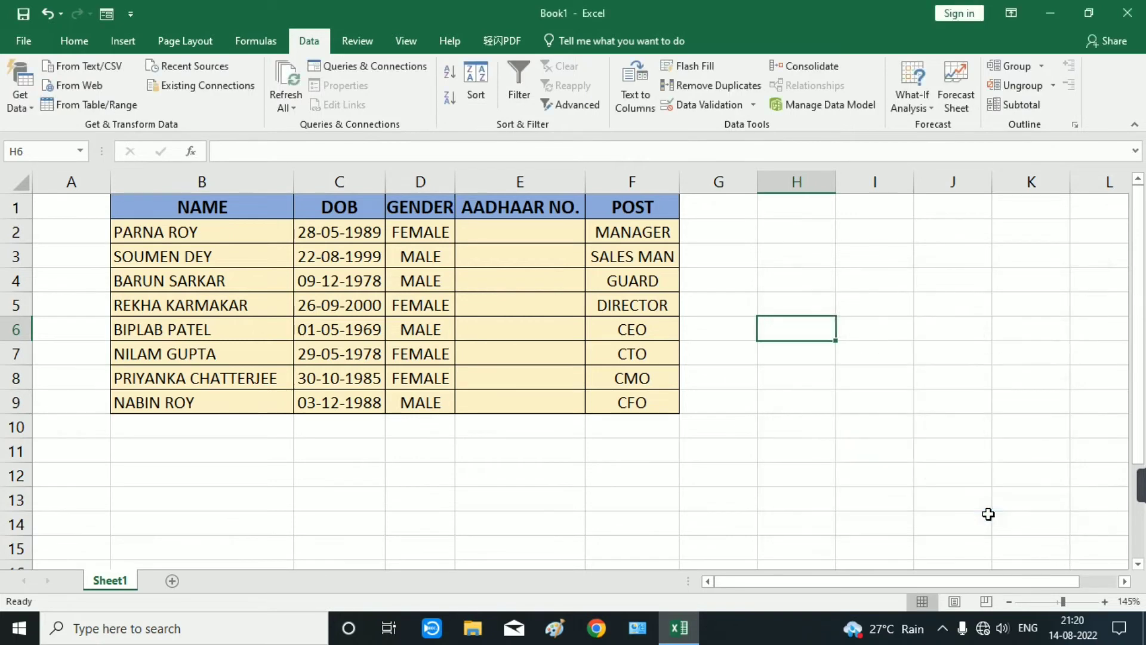
# Test the validation by entering a four-digit sample Aadhaar number in E2 and trying the same number in E3, and discard the E3 entry.
pyautogui.click(537, 236)
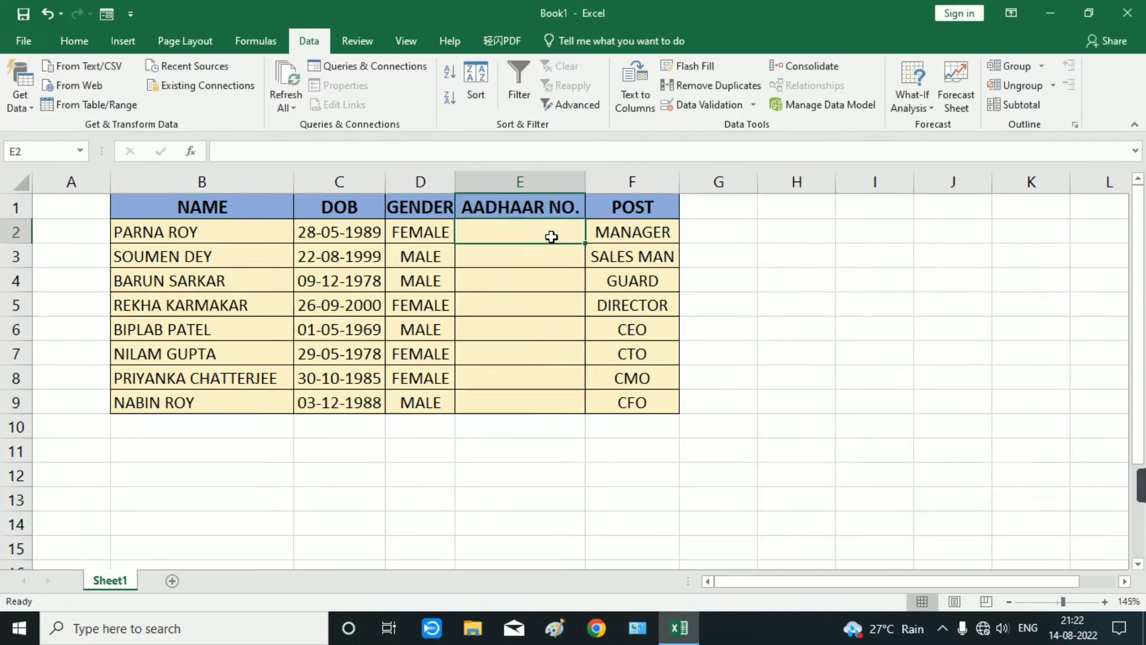
pyautogui.write('1234')
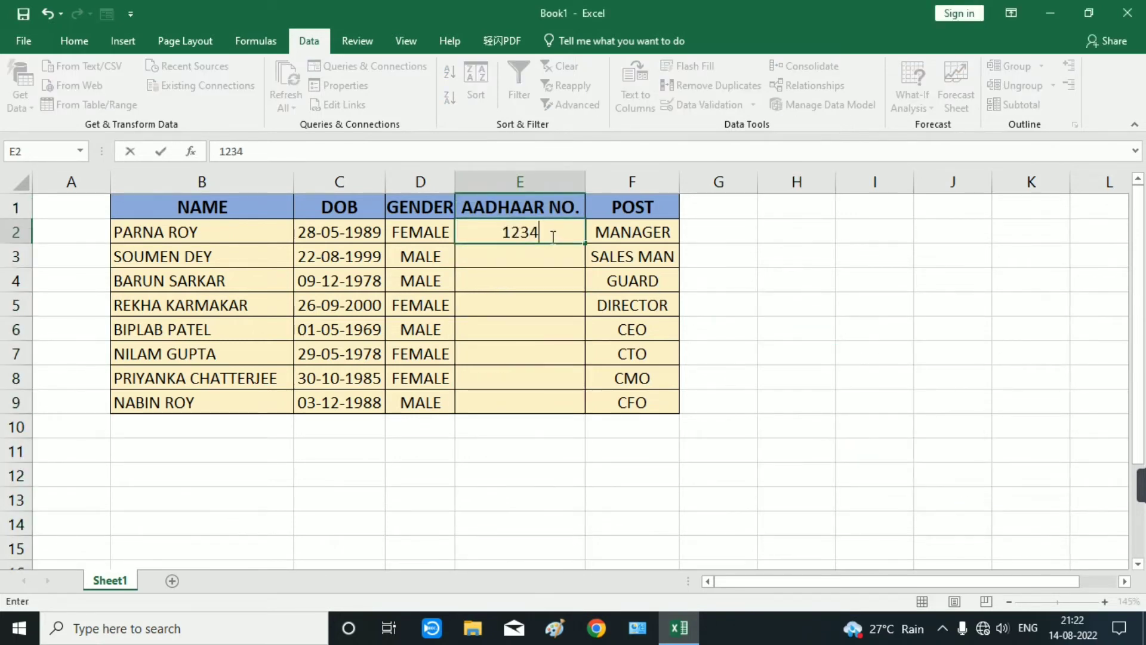
pyautogui.press('Return')
pyautogui.write('1234')
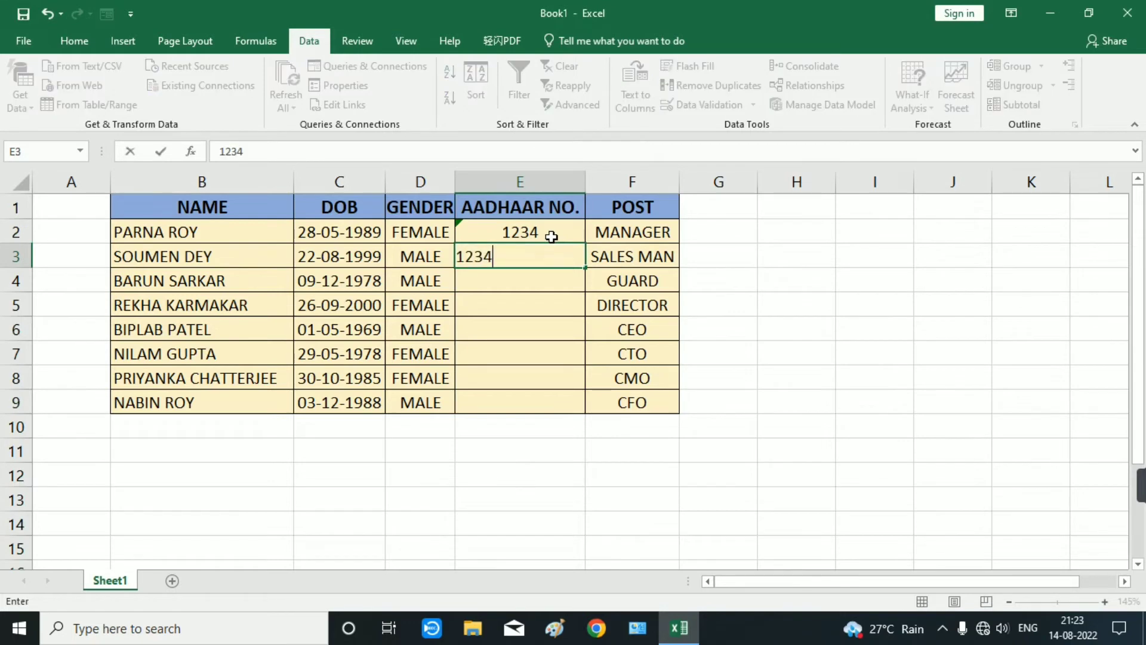
pyautogui.press('Return')
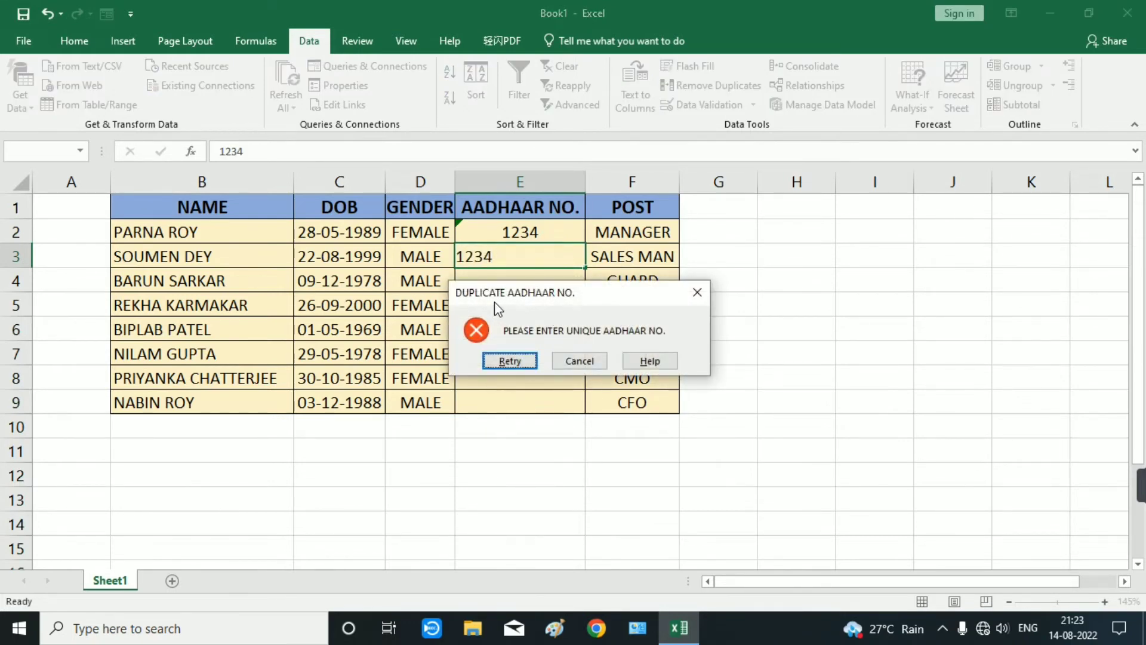
pyautogui.click(580, 360)
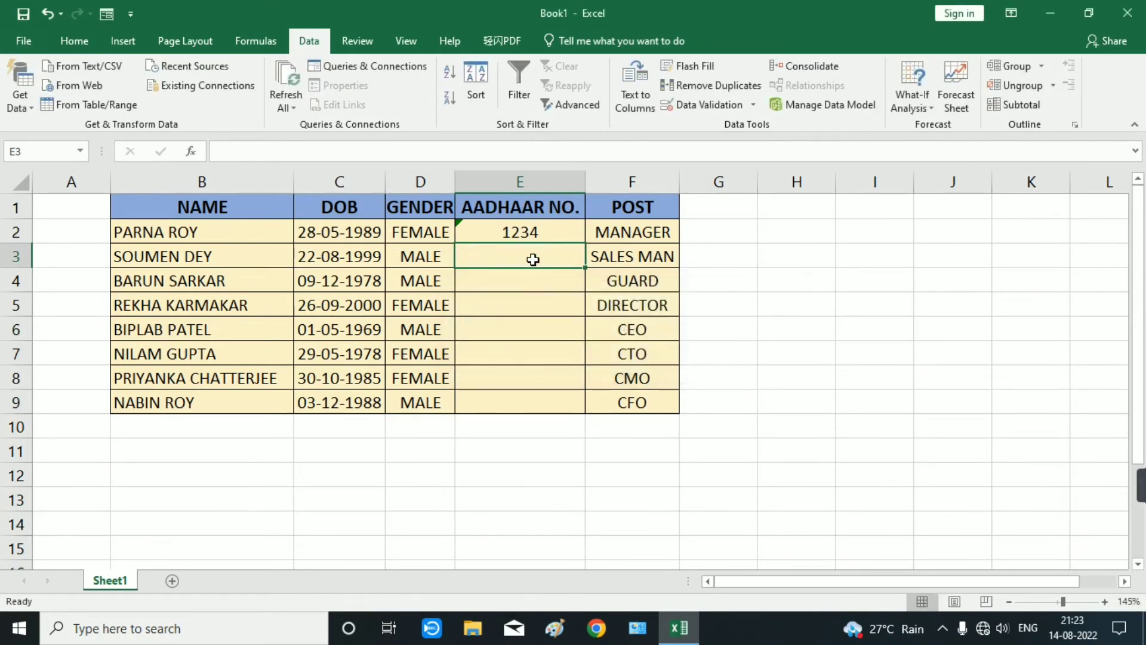
# Try to enter the sample Aadhaar number from E2 in cell E11 below the table, and discard the entry.
pyautogui.click(521, 334)
pyautogui.click(520, 433)
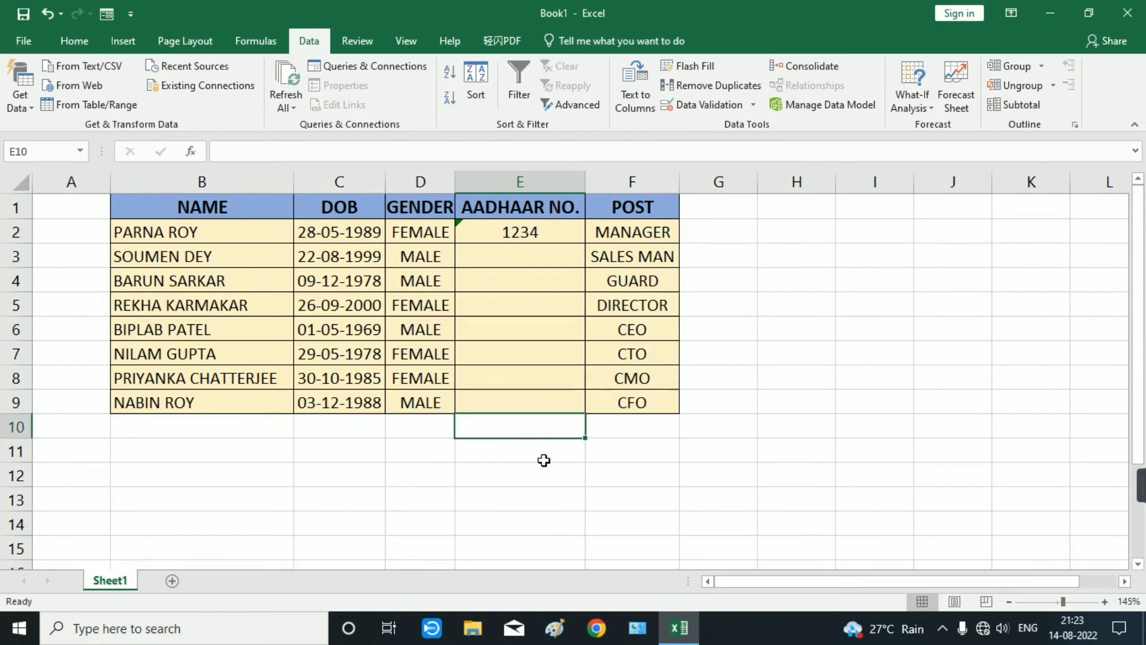
pyautogui.click(527, 461)
pyautogui.write('1234')
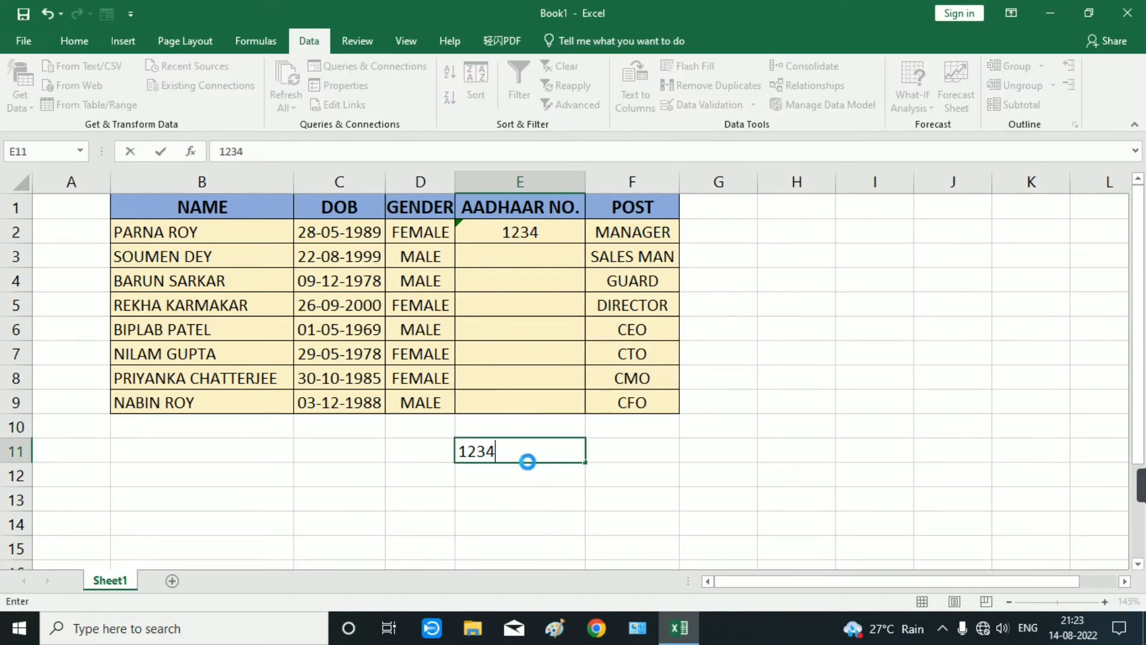
pyautogui.press('Return')
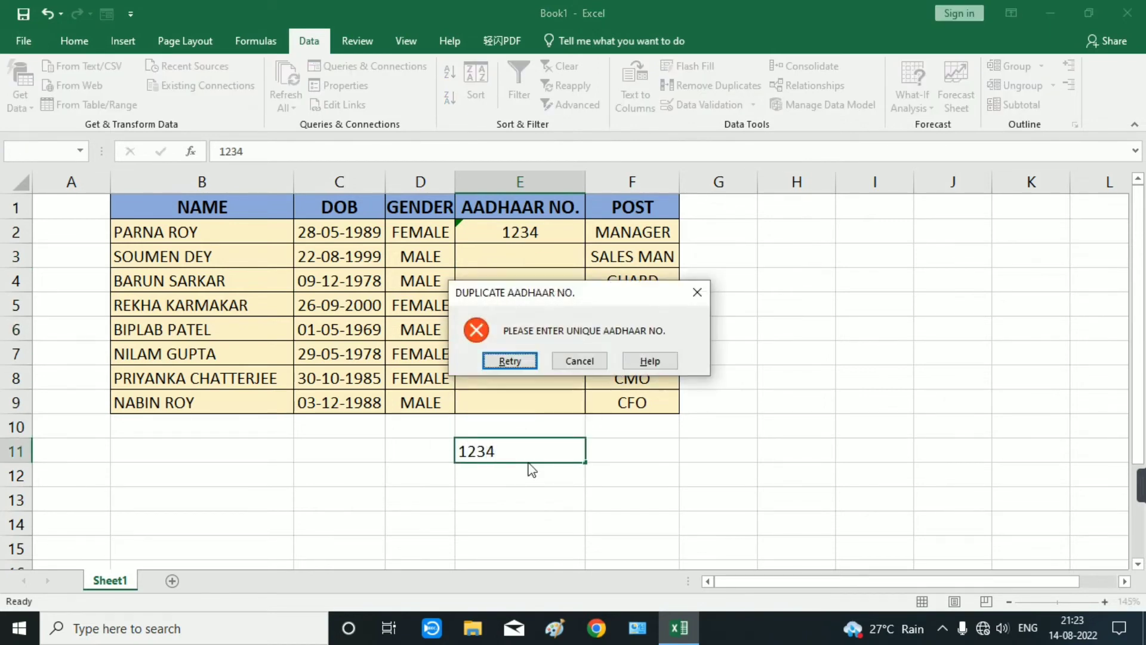
pyautogui.click(580, 361)
# Replace the sample Aadhaar number in E2 with a nine-digit one.
pyautogui.click(533, 236)
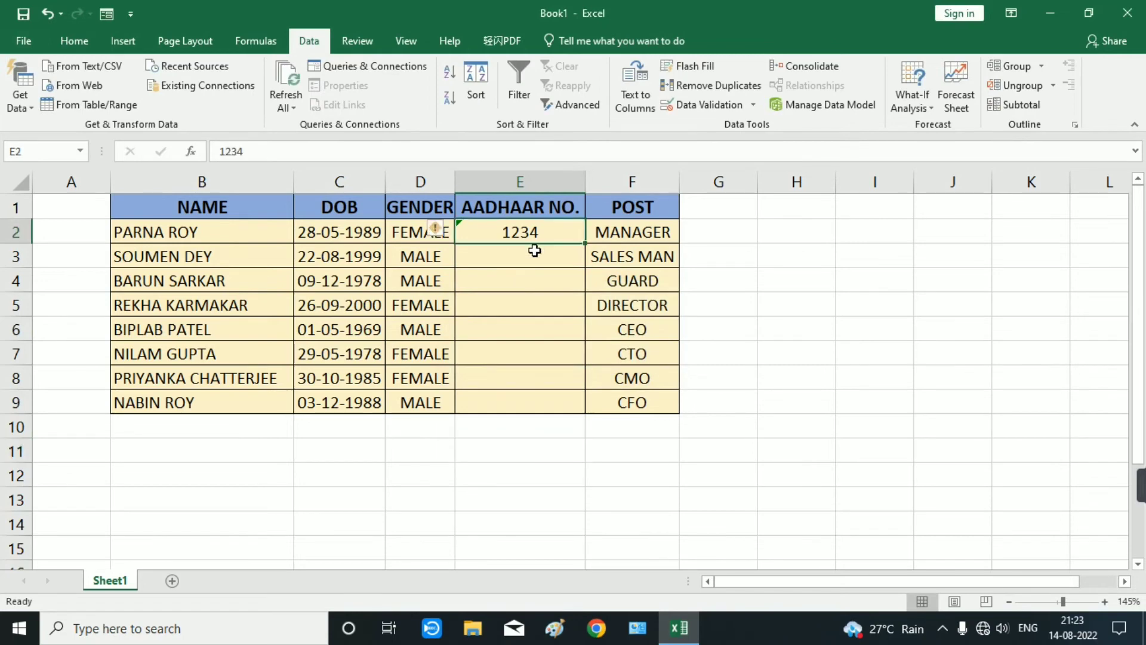
pyautogui.click(534, 254)
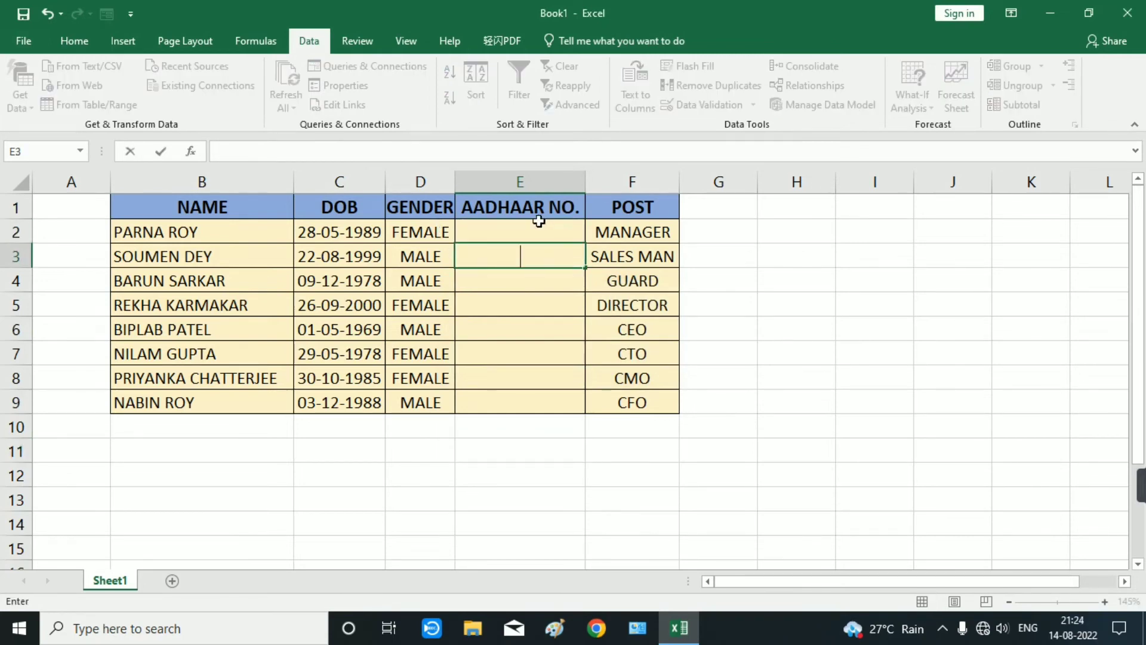
pyautogui.click(539, 221)
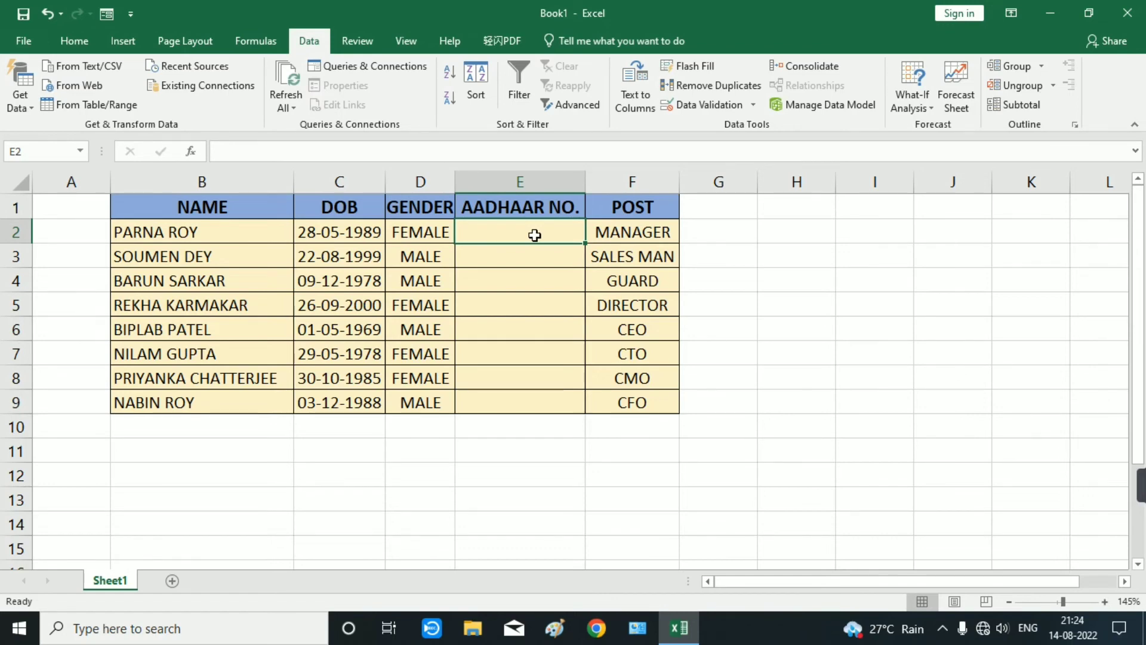
pyautogui.write('123456')
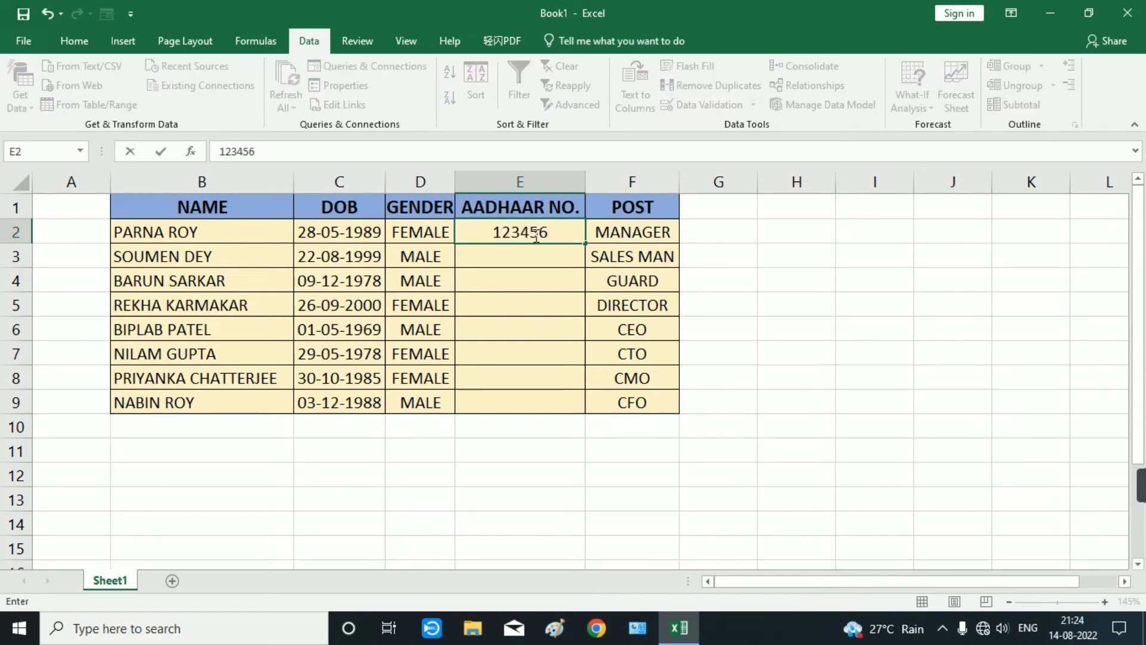
pyautogui.write('789')
# Try to enter the nine-digit Aadhaar number from E2 again in E3, and discard the entry.
pyautogui.click(551, 255)
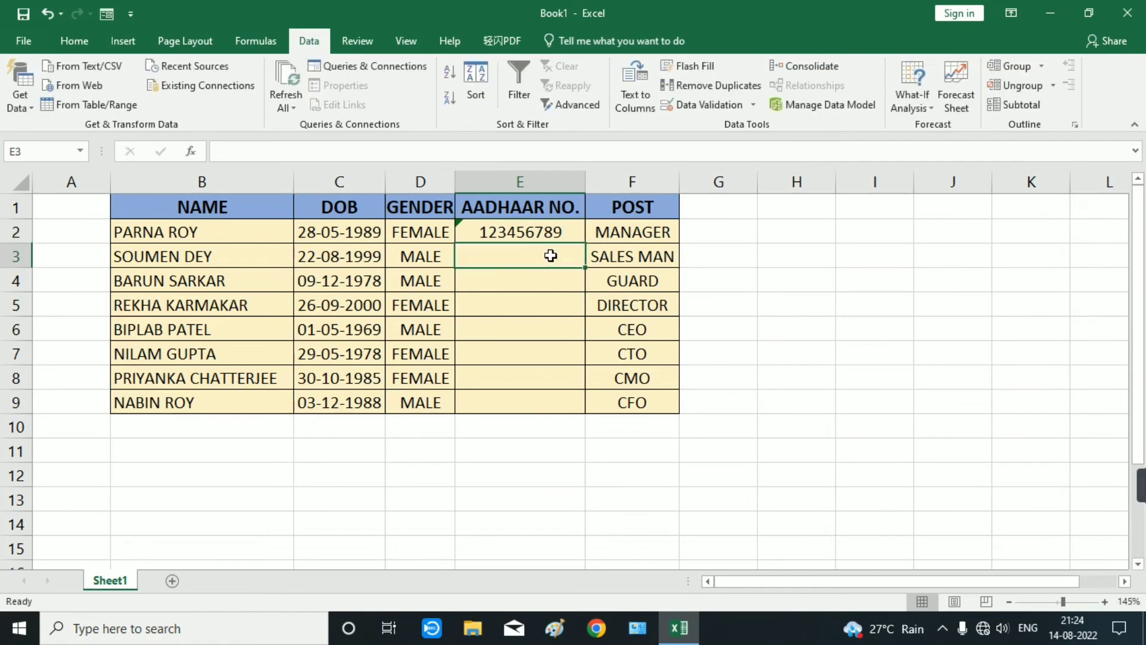
pyautogui.write('123456789')
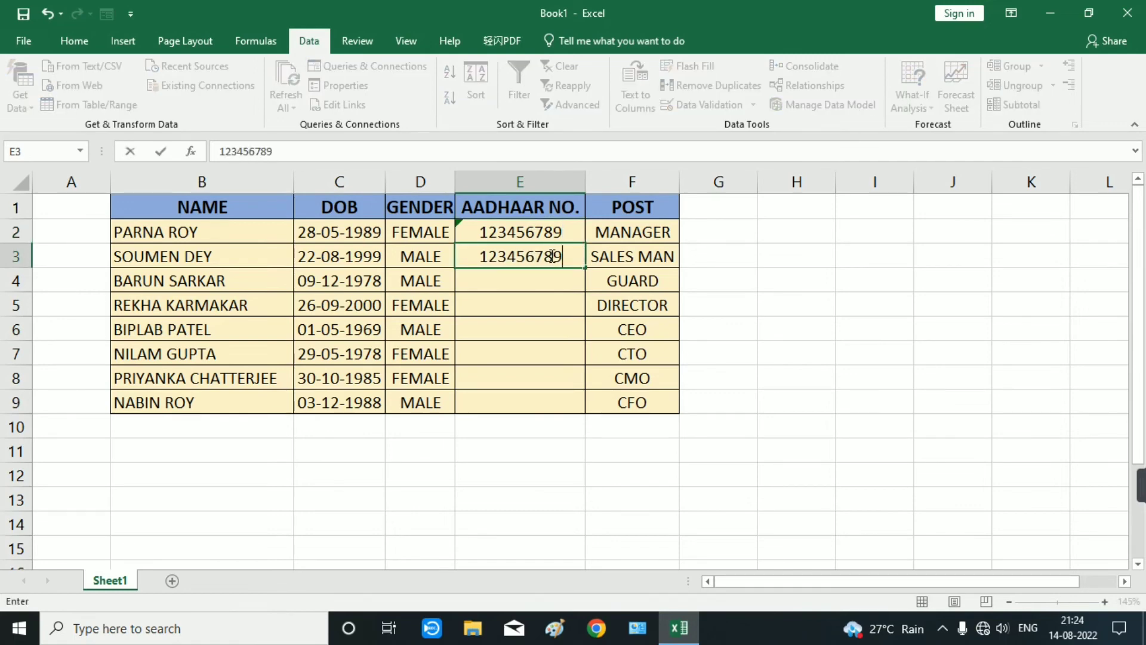
pyautogui.press('Return')
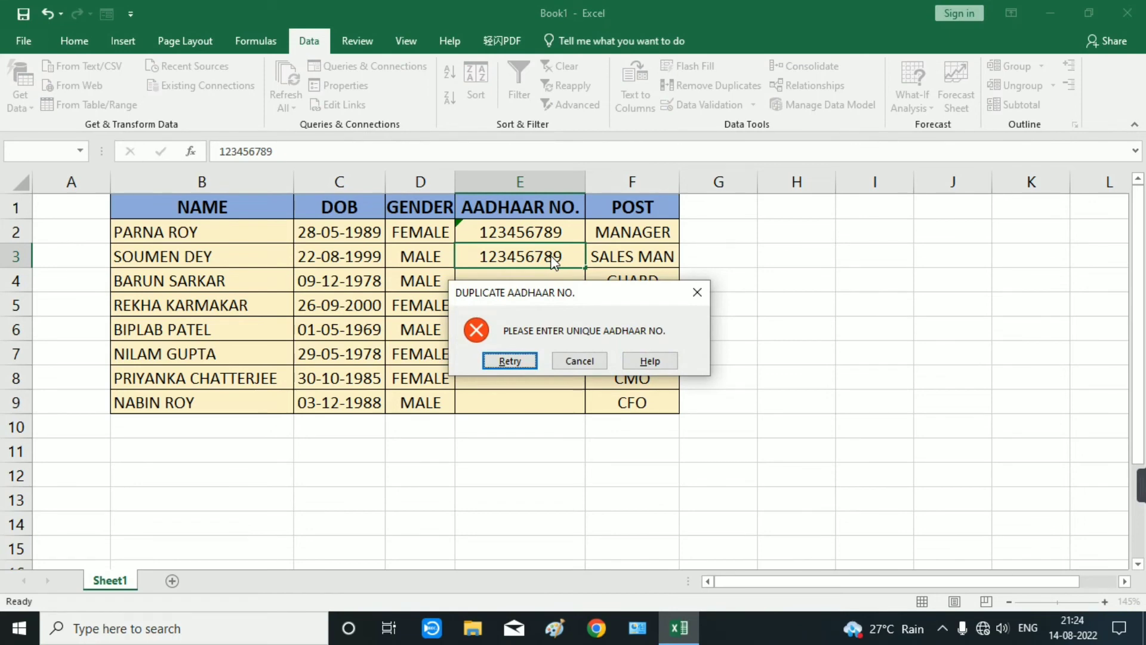
pyautogui.click(579, 360)
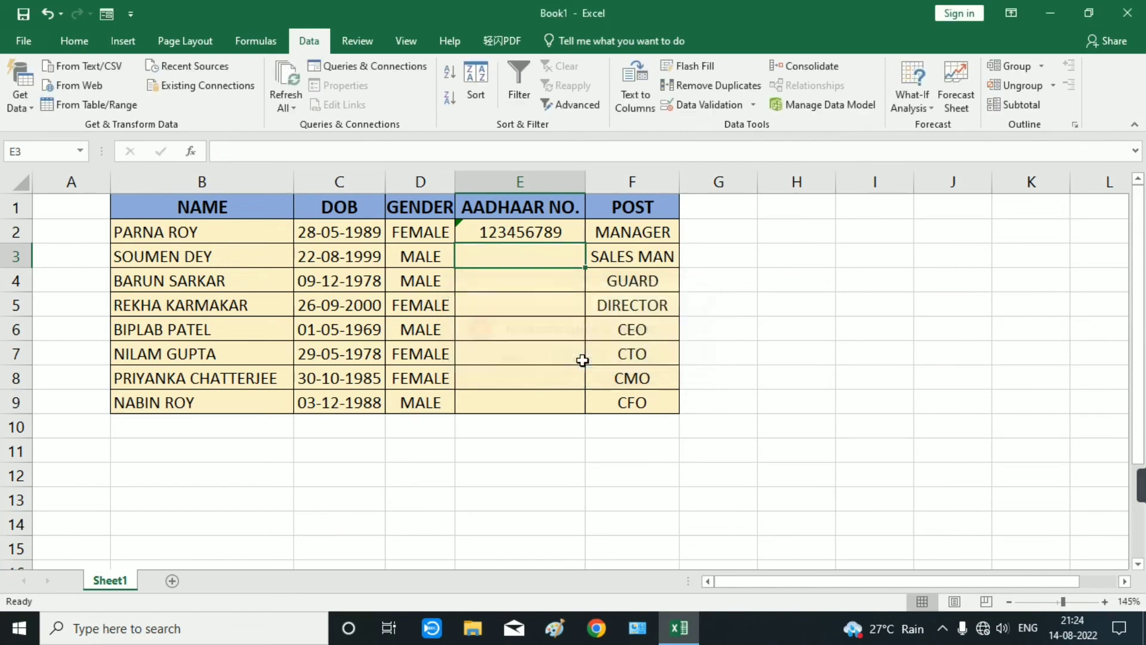
pyautogui.click(534, 276)
pyautogui.click(536, 249)
pyautogui.click(541, 274)
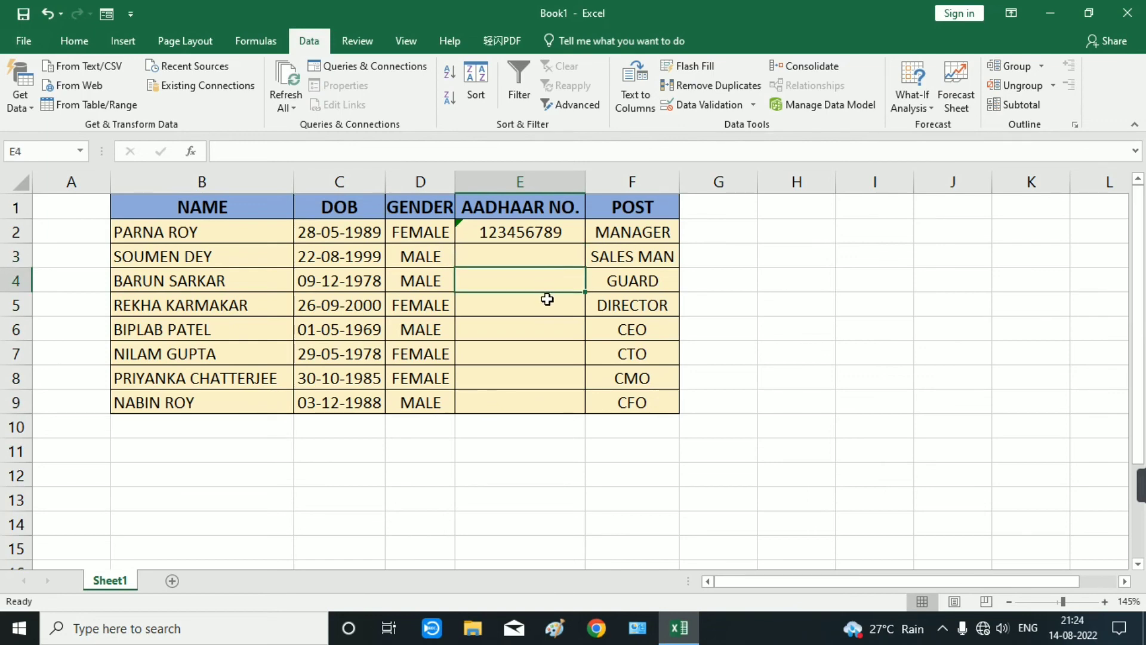
pyautogui.click(548, 302)
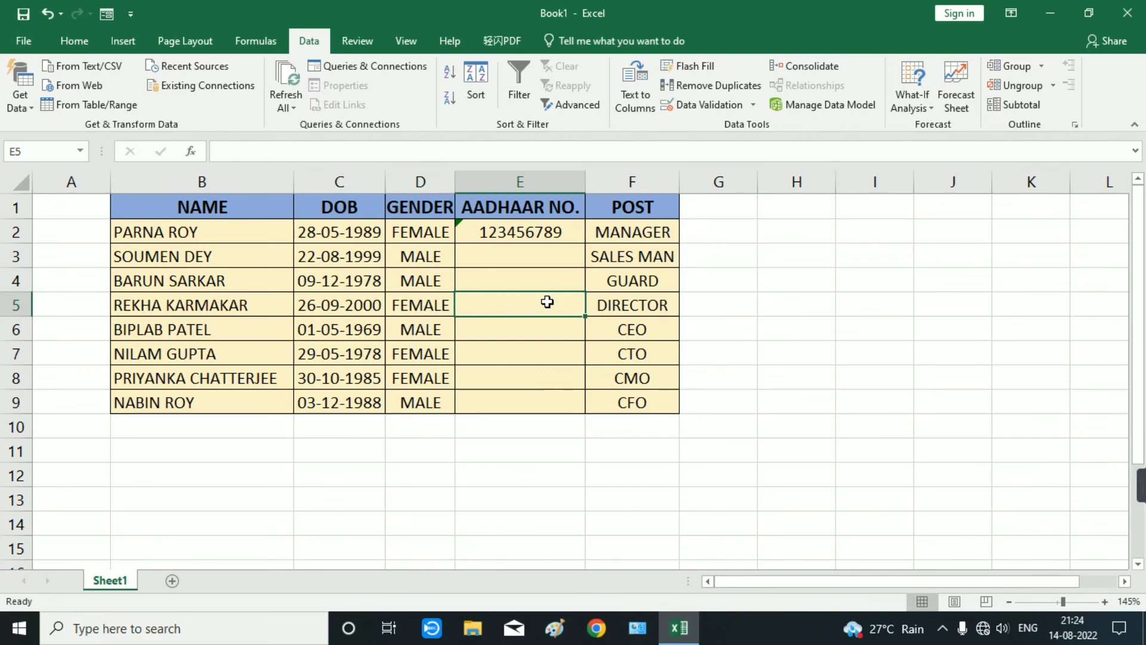
pyautogui.click(556, 261)
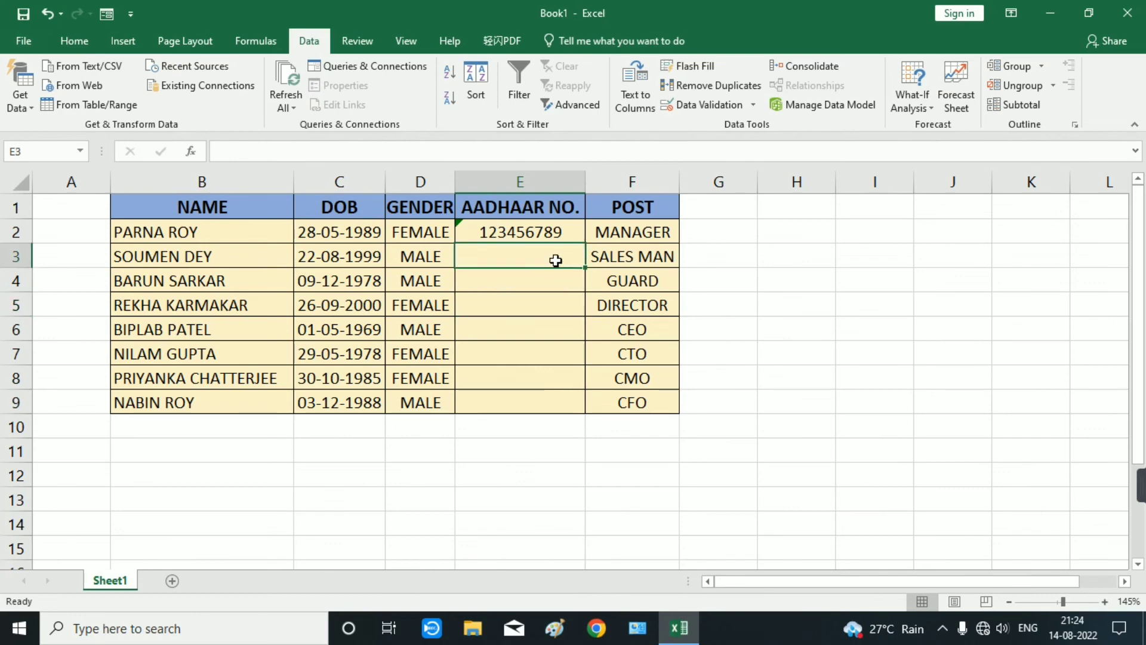